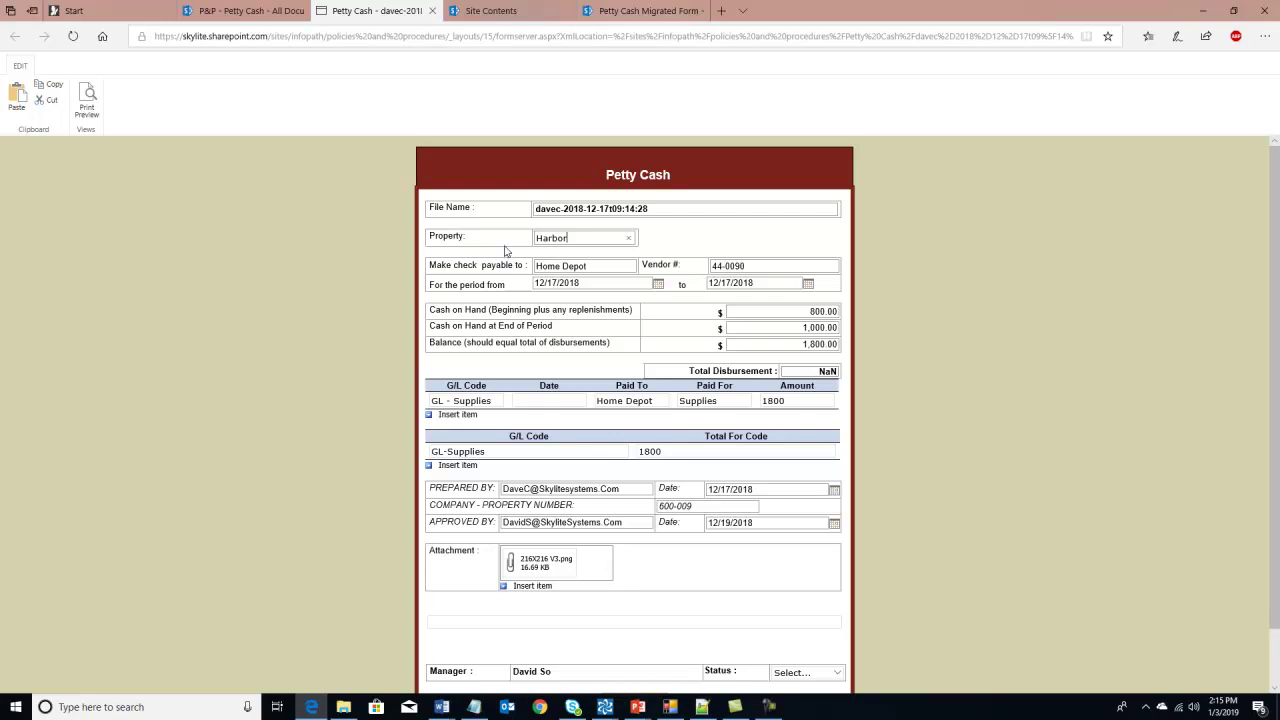
Compare the original InfoPath Petty Cash form with its migrated version in the MigratedPettyCash list.
{"action": "left_click", "coordinate": [643, 14]}
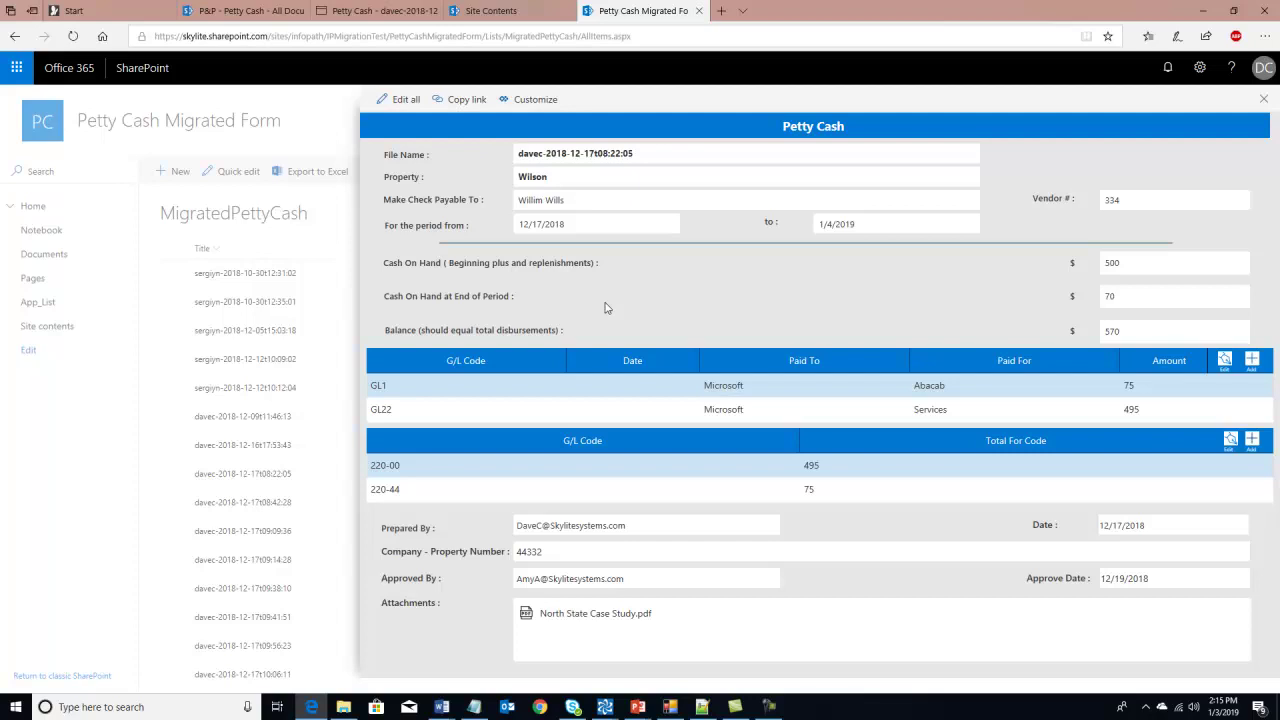
{"action": "left_click", "coordinate": [392, 12]}
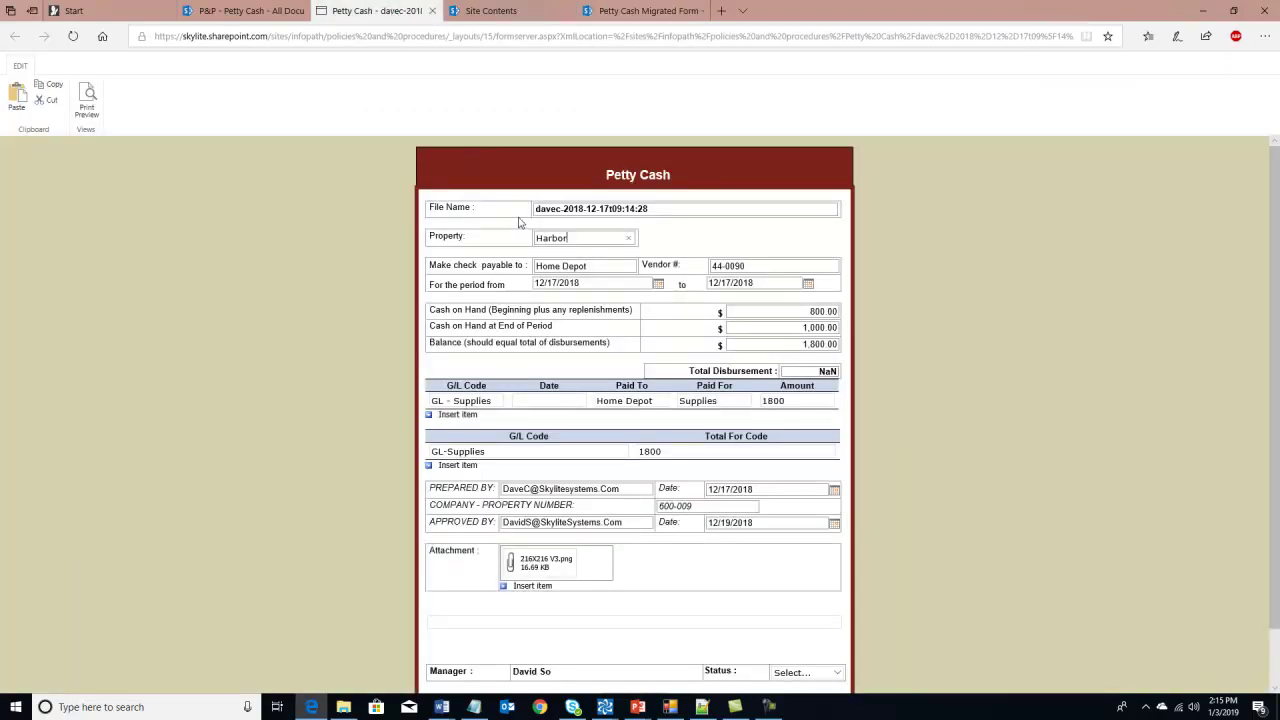
{"action": "left_click", "coordinate": [625, 10]}
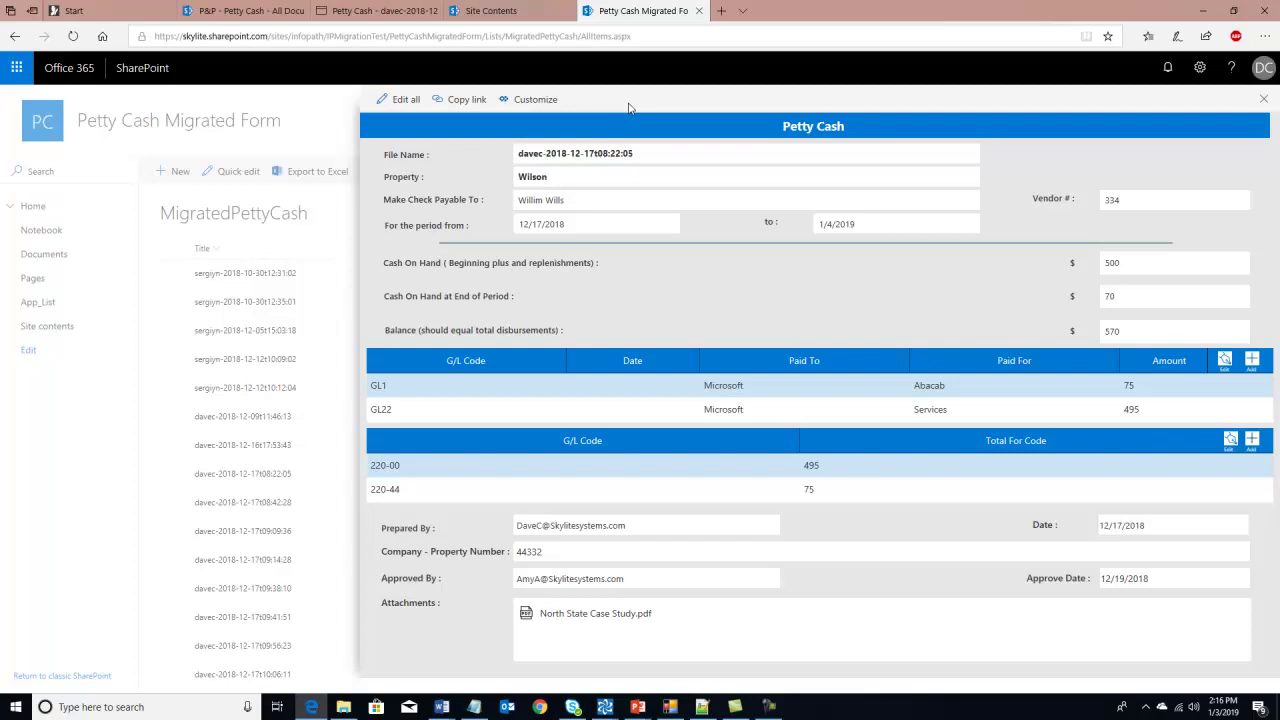
Switch to i2pExpress, connect to the policies and procedures site, and run a full scan for both forms and lists.
{"action": "key", "text": "alt+Tab"}
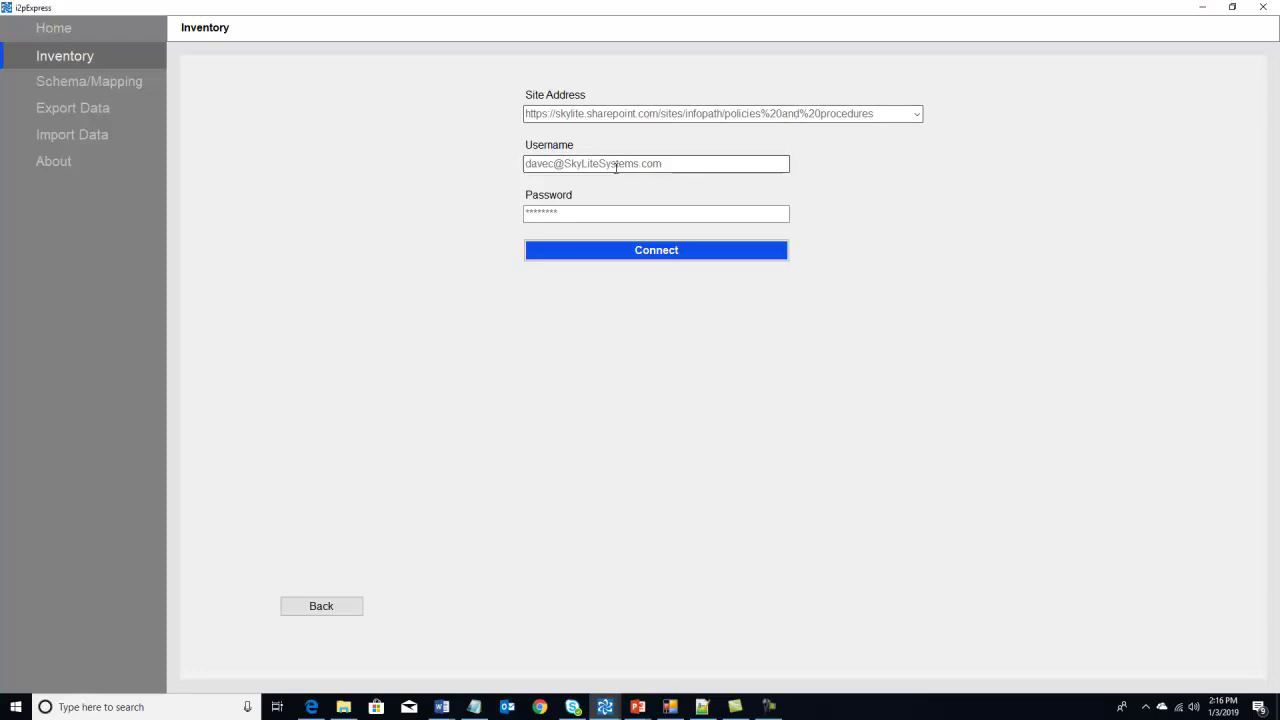
{"action": "left_click", "coordinate": [651, 254]}
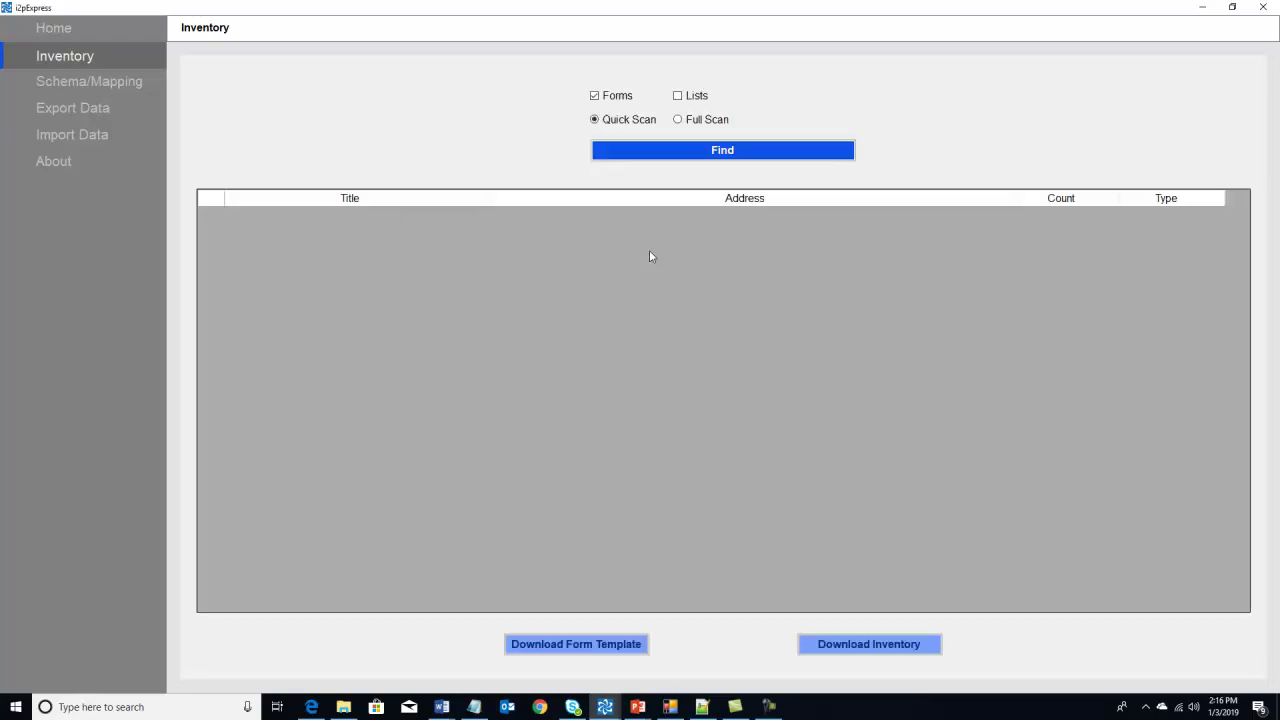
{"action": "left_click", "coordinate": [677, 95]}
{"action": "left_click", "coordinate": [678, 119]}
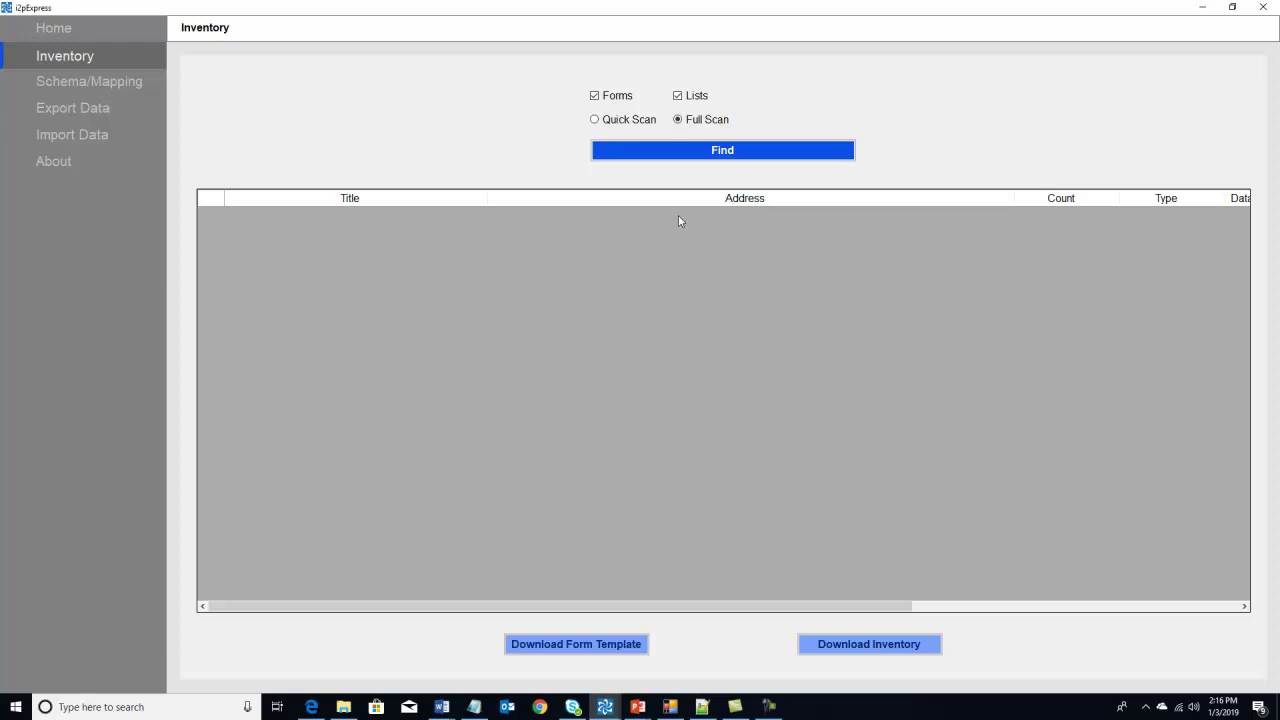
{"action": "left_click", "coordinate": [729, 151]}
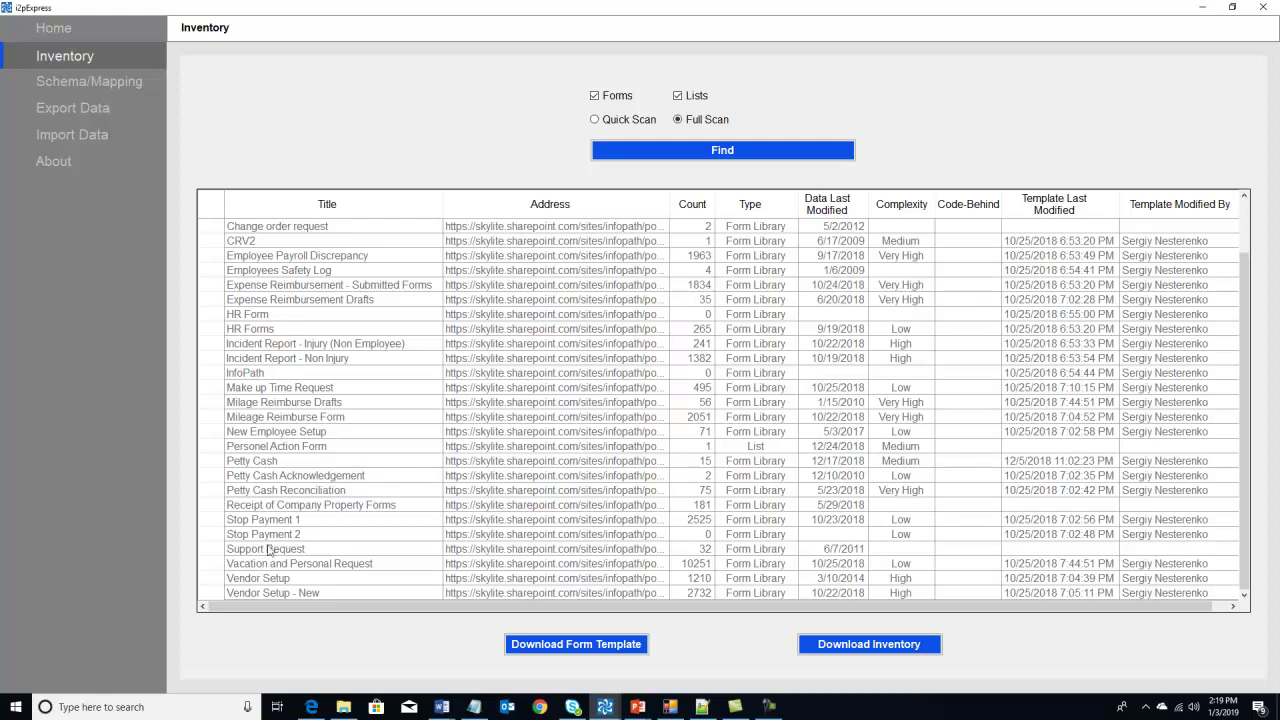
Download the form template of the Petty Cash form library from the inventory results.
{"action": "left_click", "coordinate": [292, 463]}
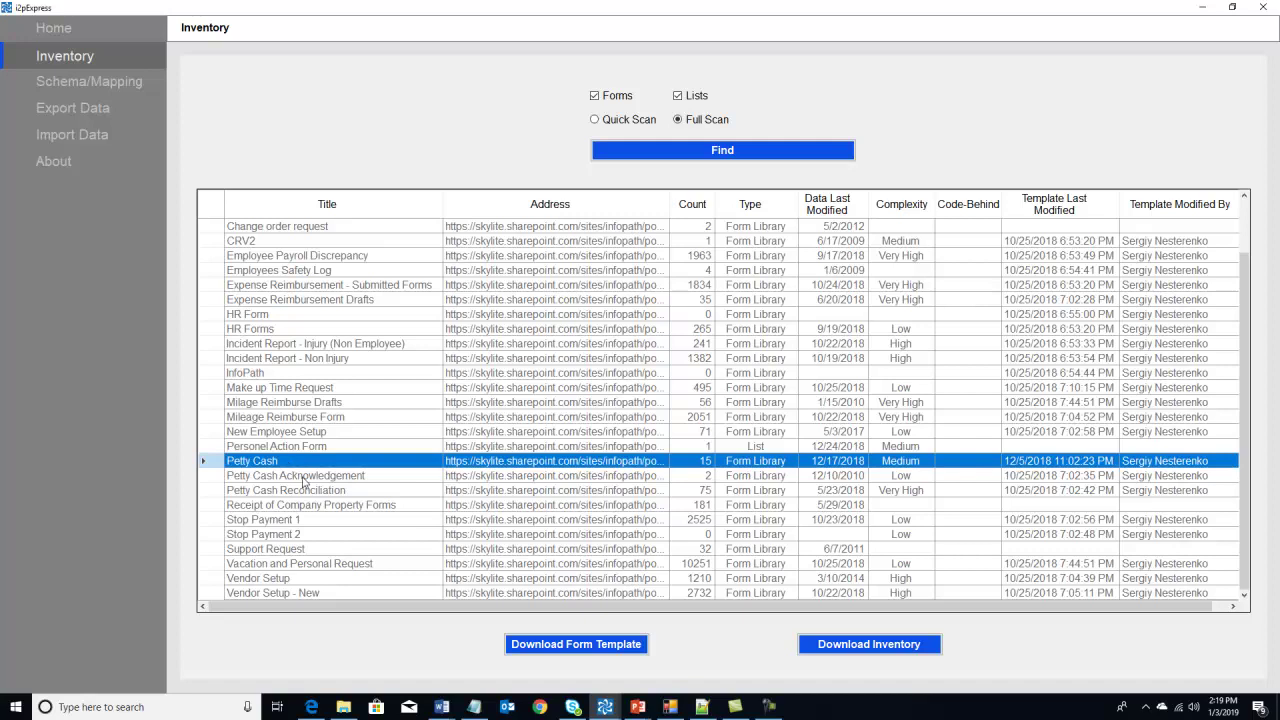
{"action": "left_click", "coordinate": [547, 646]}
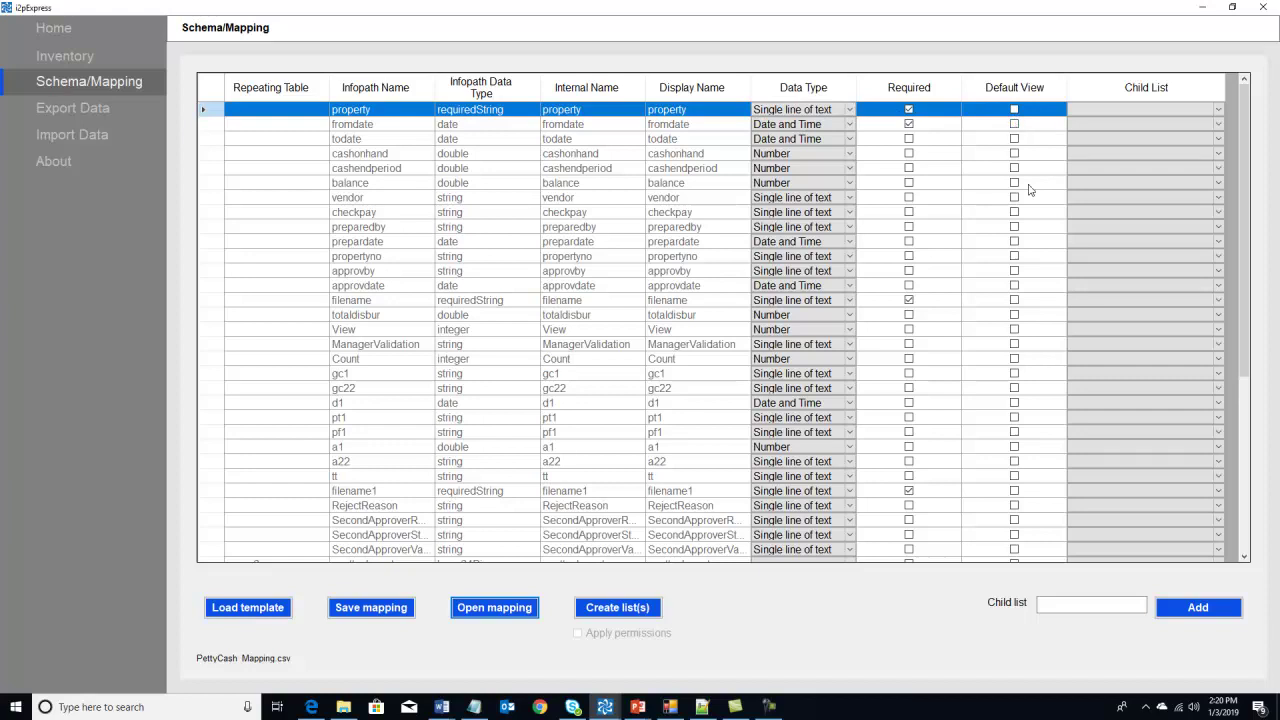
Review the Petty Cash schema mapping, including the child lists assigned to the repeating table fields in group11 and group13.
{"action": "scroll", "coordinate": [872, 347], "scroll_direction": "down", "scroll_amount": 5}
{"action": "scroll", "coordinate": [872, 347], "scroll_direction": "down", "scroll_amount": 2}
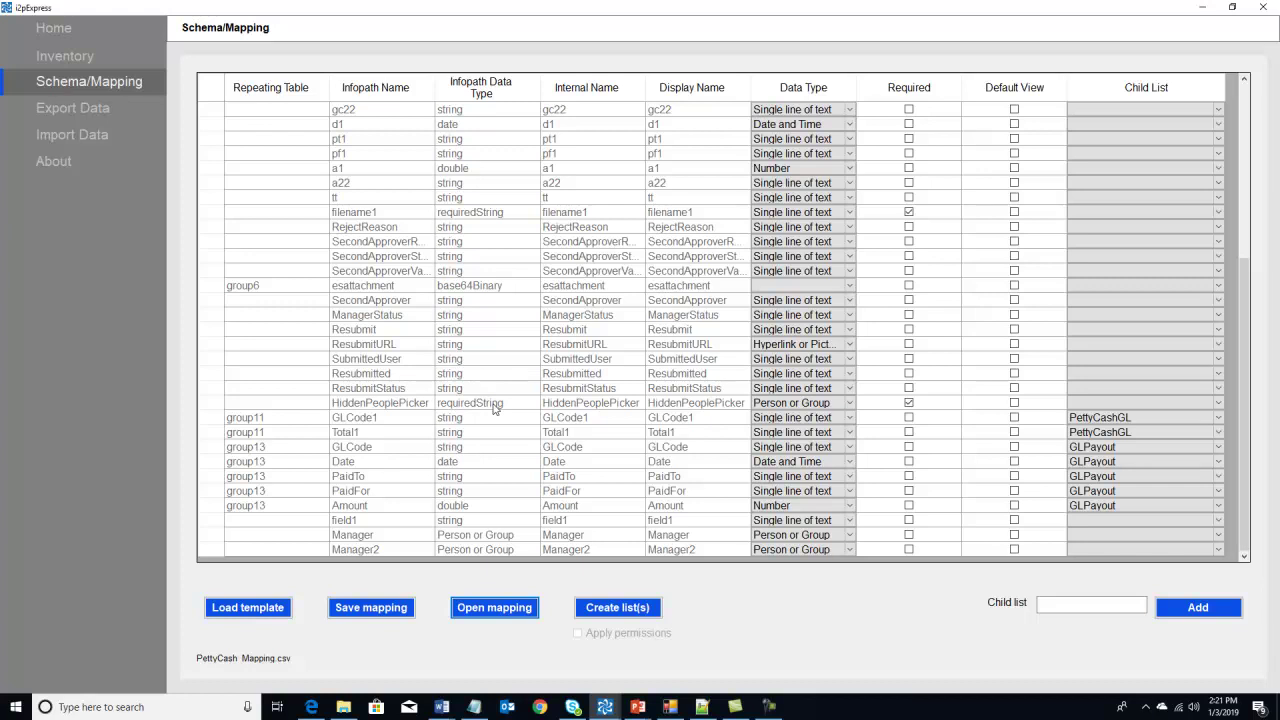
{"action": "scroll", "coordinate": [765, 262], "scroll_direction": "up", "scroll_amount": 5}
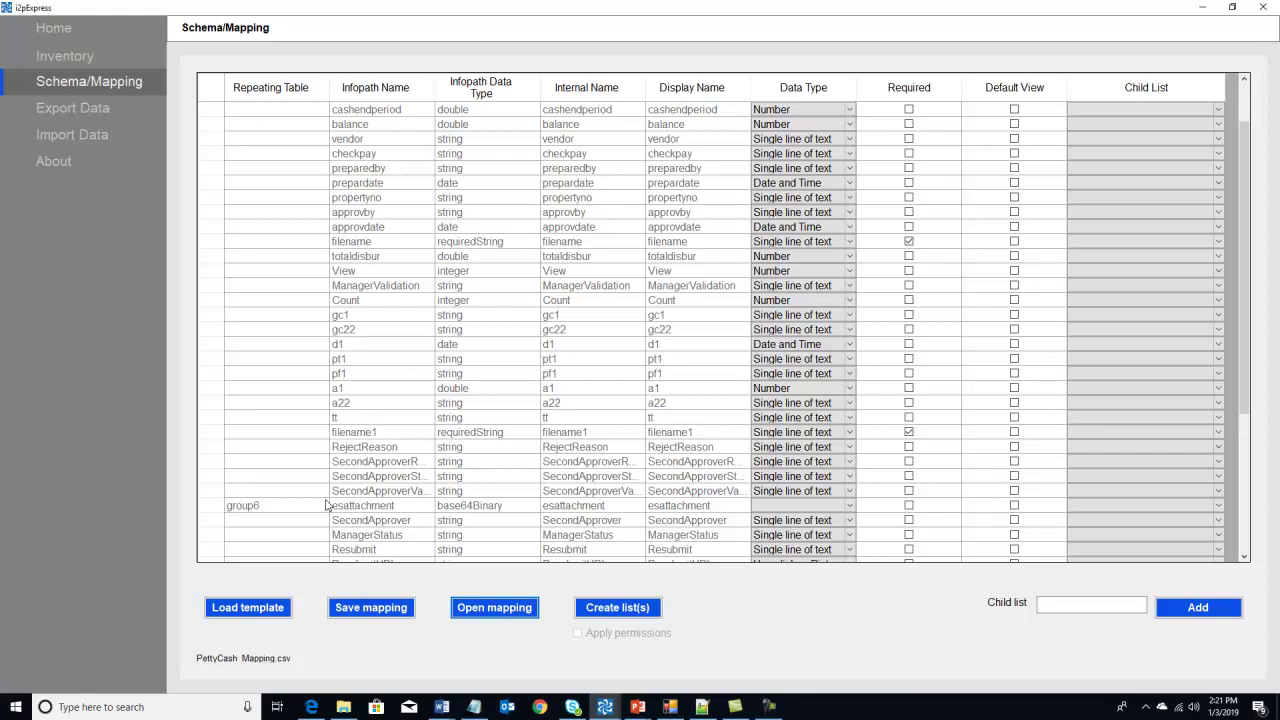
{"action": "scroll", "coordinate": [327, 505], "scroll_direction": "down", "scroll_amount": 4}
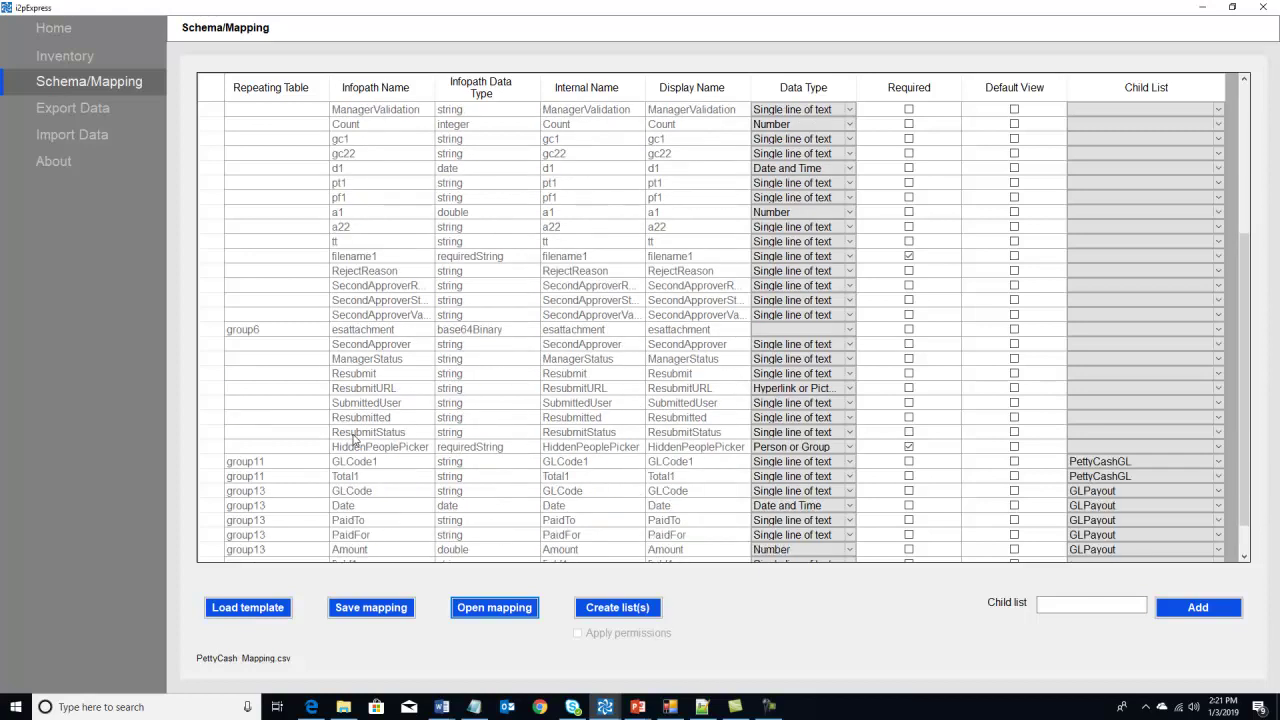
{"action": "scroll", "coordinate": [352, 440], "scroll_direction": "down", "scroll_amount": 1}
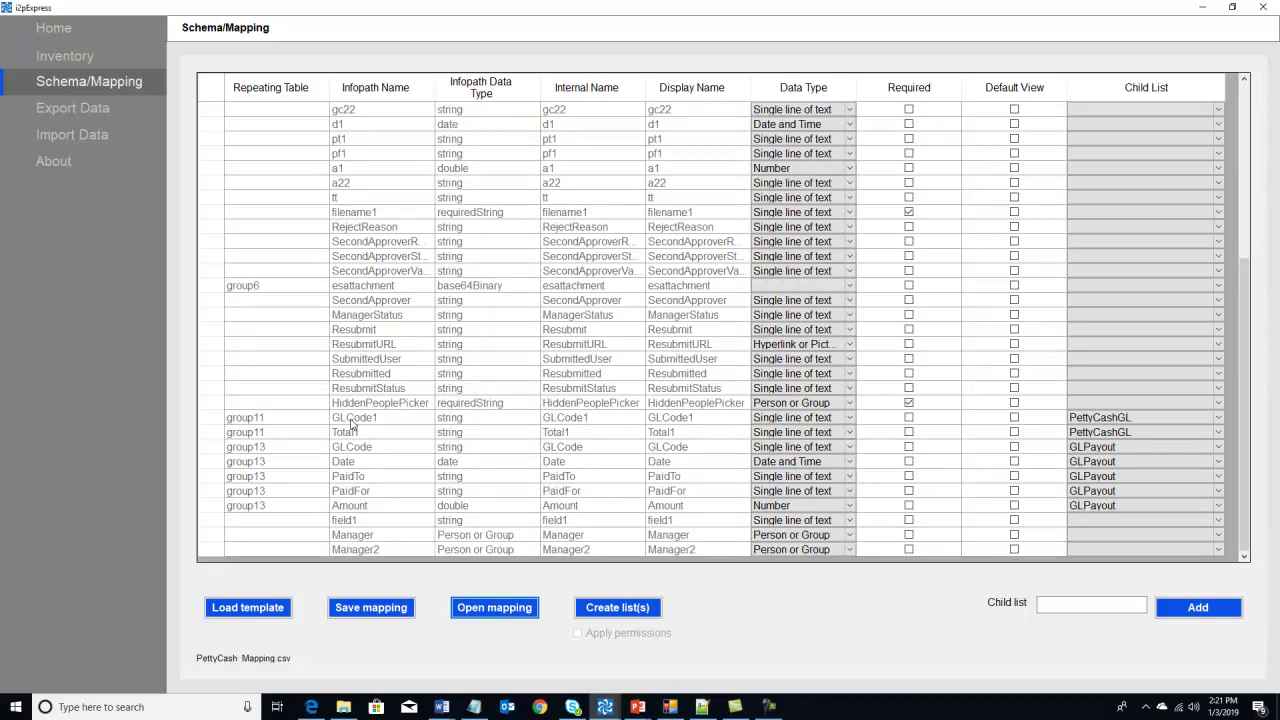
{"action": "left_click", "coordinate": [1108, 419]}
{"action": "left_click", "coordinate": [1106, 434]}
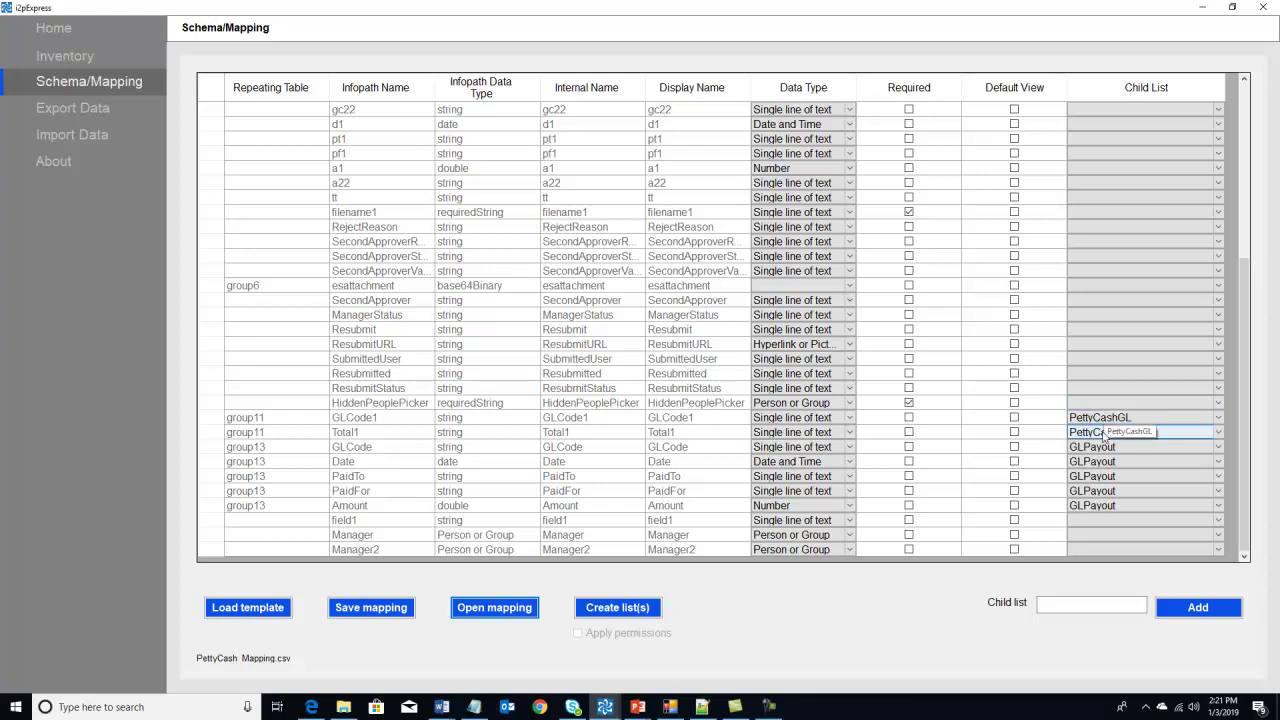
{"action": "left_click", "coordinate": [625, 608]}
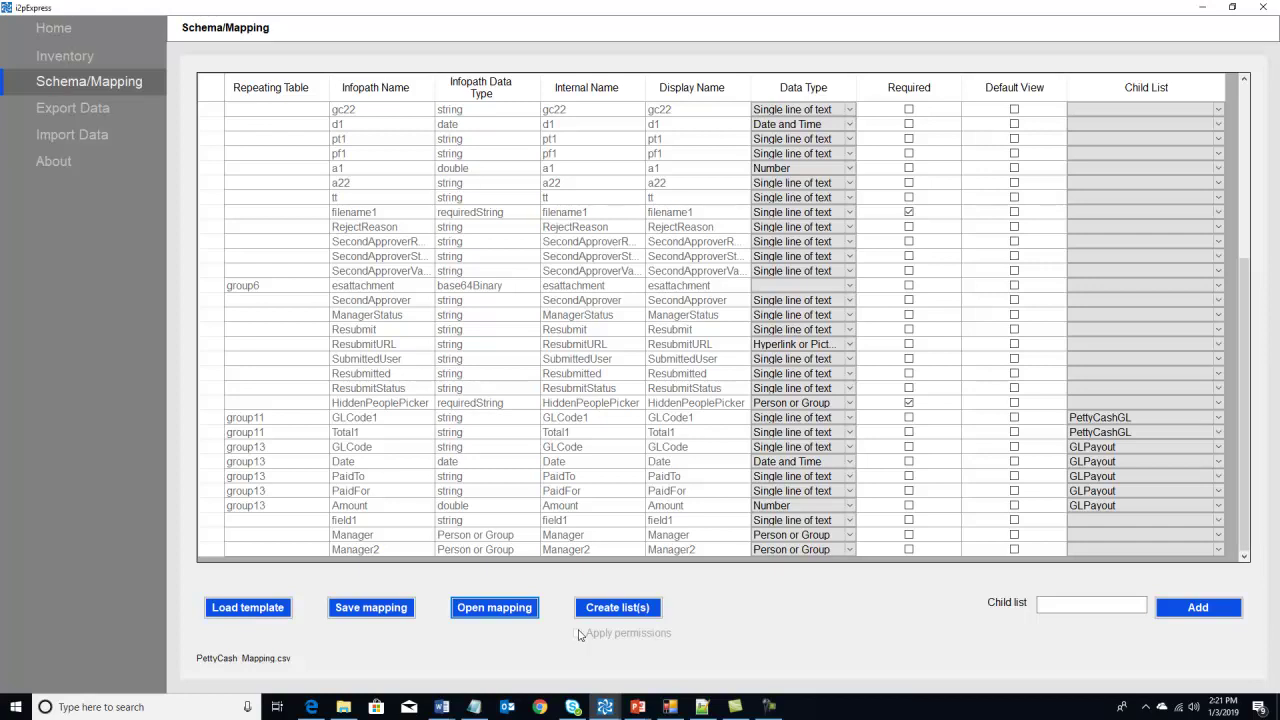
Switch to SharePoint in the browser and examine the columns and data types in the MigratedPettyCash list settings.
{"action": "key", "text": "alt+Tab"}
{"action": "scroll", "coordinate": [578, 636], "scroll_direction": "up", "scroll_amount": 2}
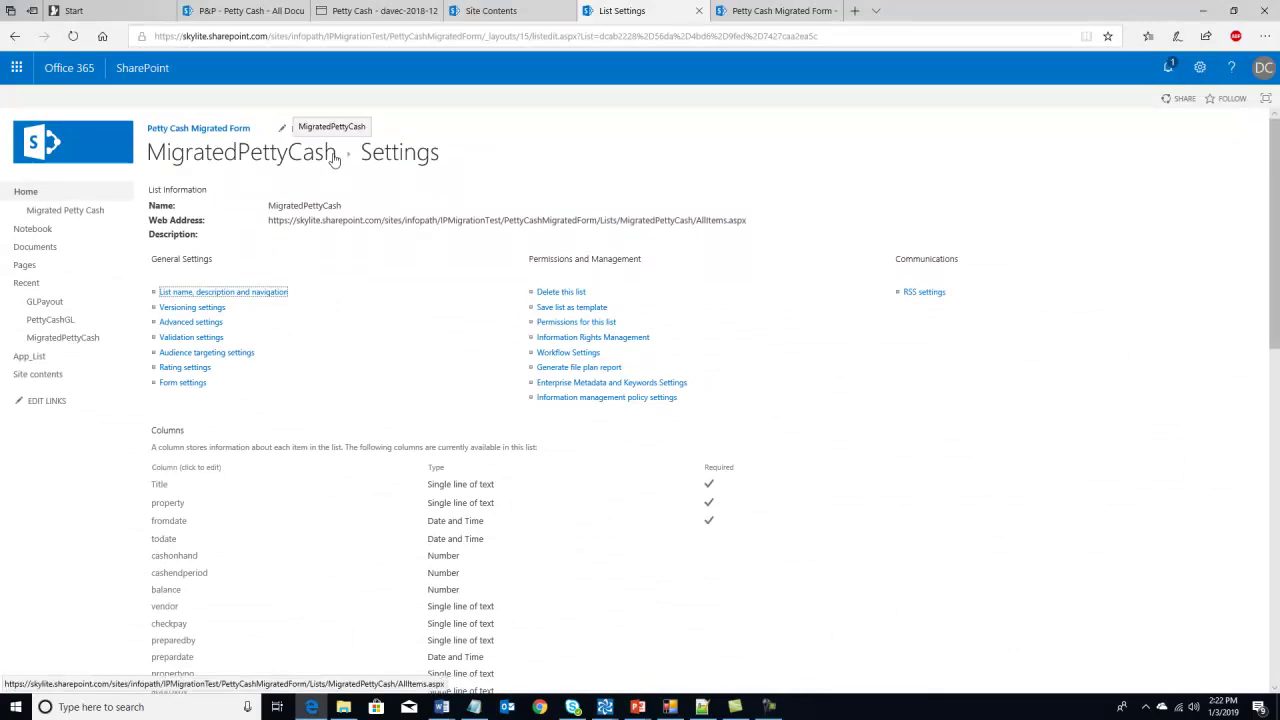
{"action": "scroll", "coordinate": [369, 311], "scroll_direction": "down", "scroll_amount": 4}
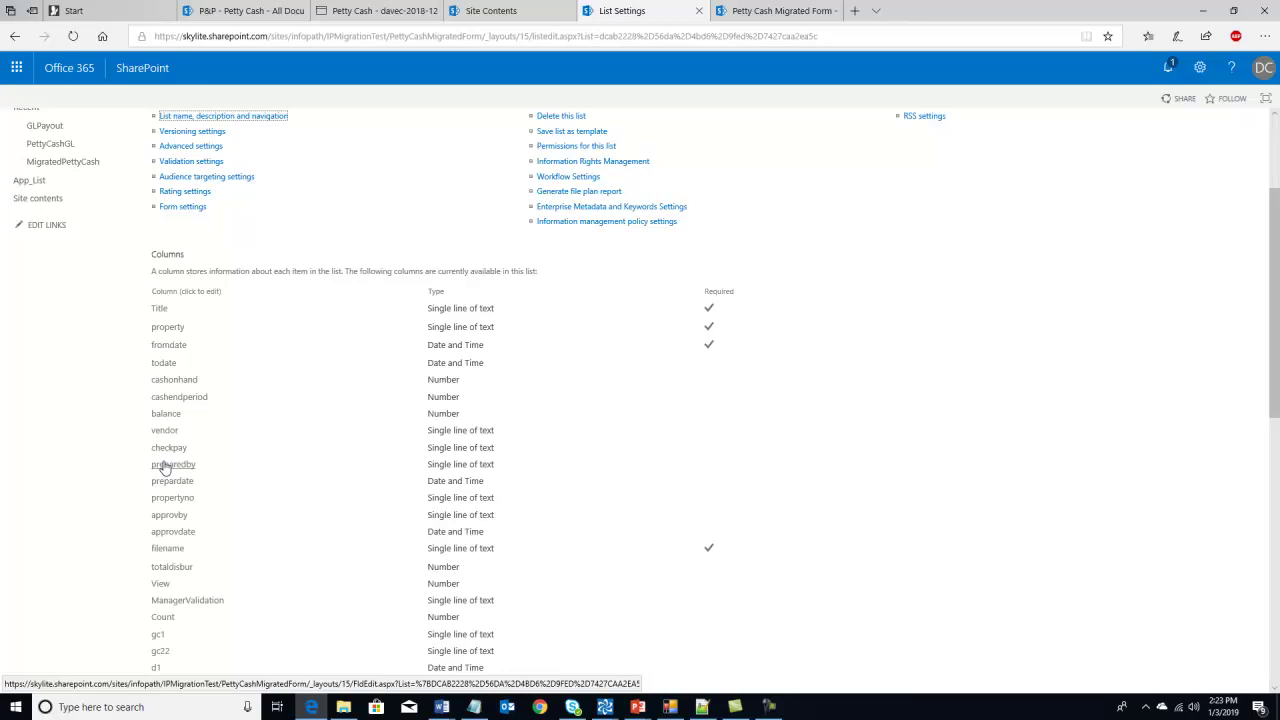
{"action": "scroll", "coordinate": [165, 467], "scroll_direction": "up", "scroll_amount": 3}
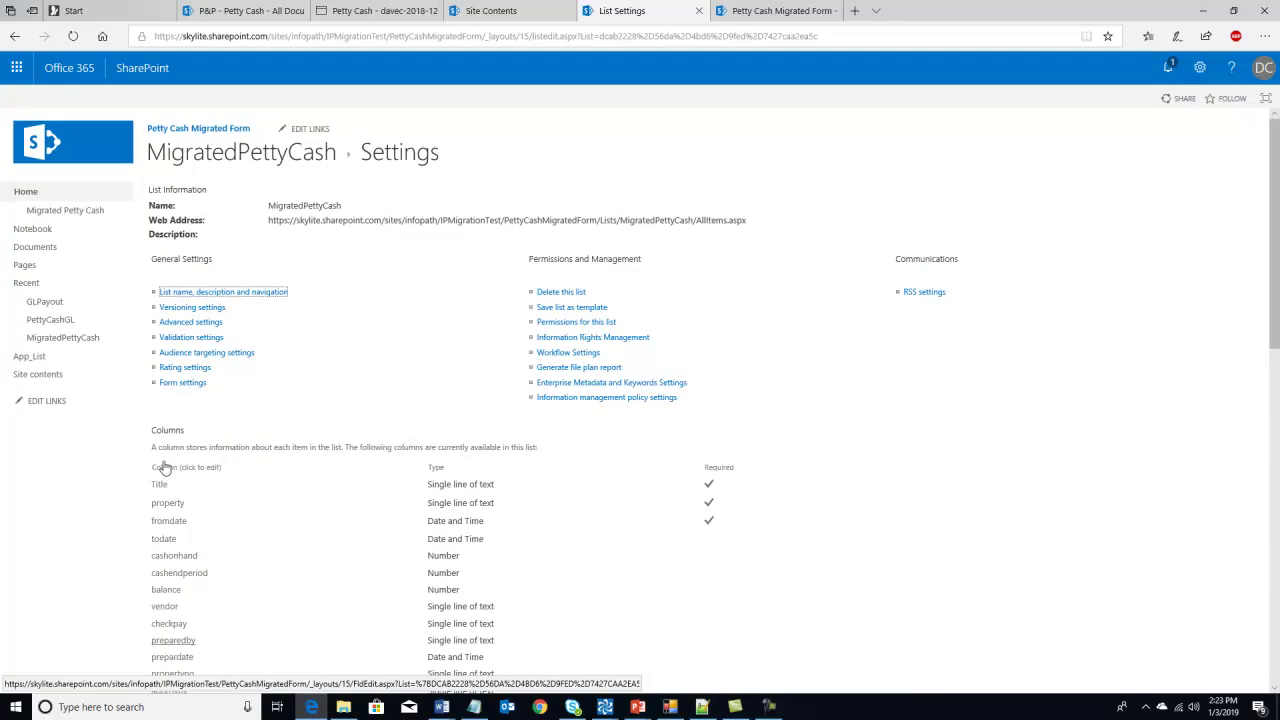
Switch to Notepad++ and look through the field values in the Petty Cash form's XML file.
{"action": "key", "text": "alt+Tab"}
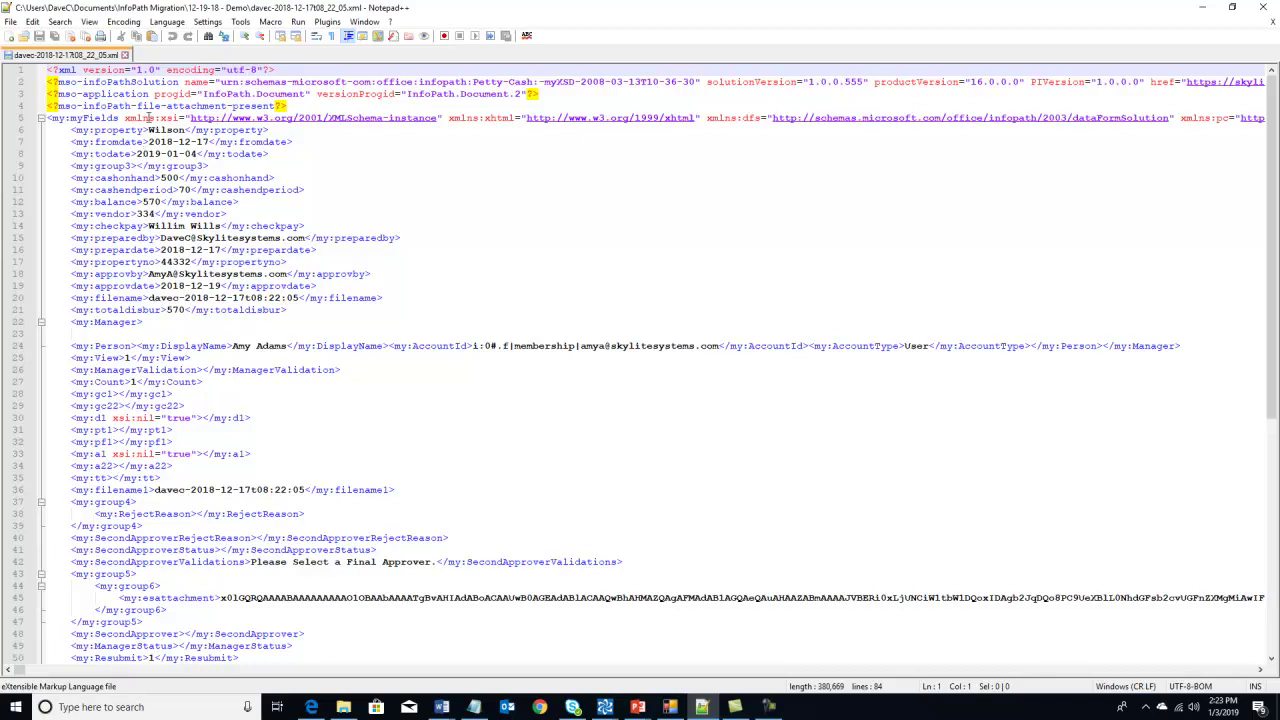
{"action": "scroll", "coordinate": [147, 111], "scroll_direction": "down", "scroll_amount": 1}
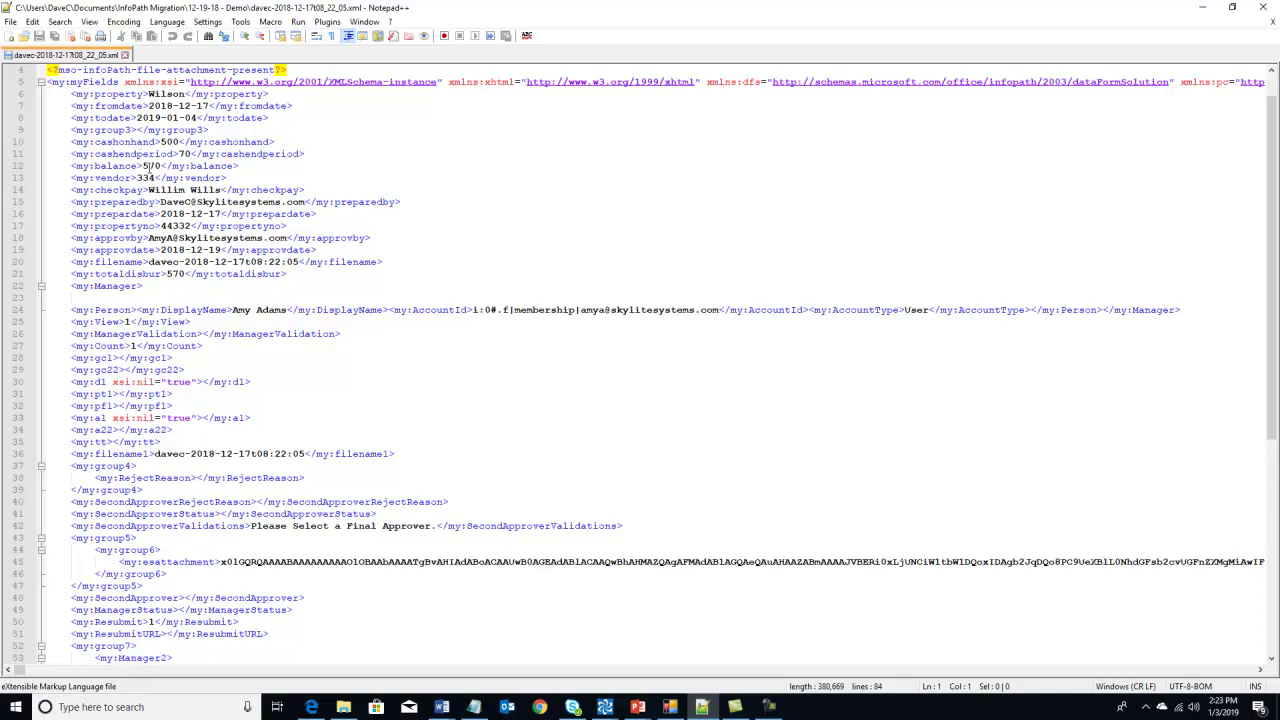
{"action": "scroll", "coordinate": [182, 201], "scroll_direction": "down", "scroll_amount": 2}
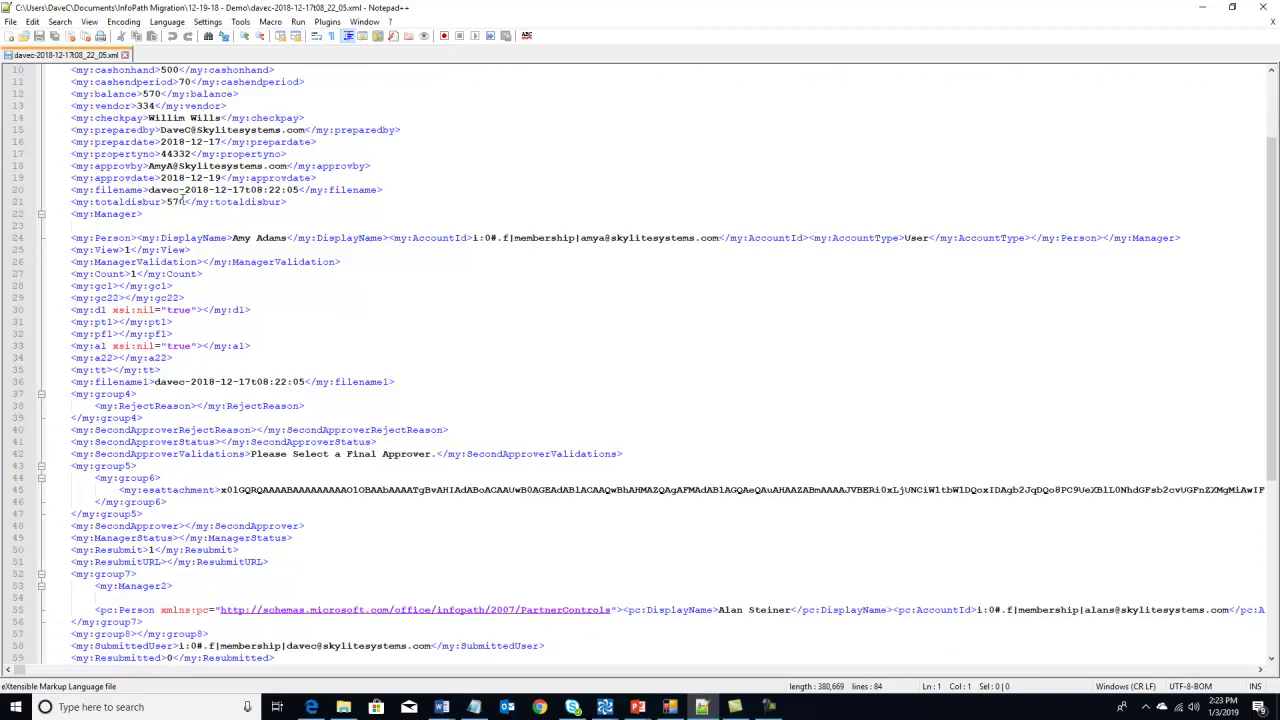
{"action": "scroll", "coordinate": [182, 201], "scroll_direction": "up", "scroll_amount": 3}
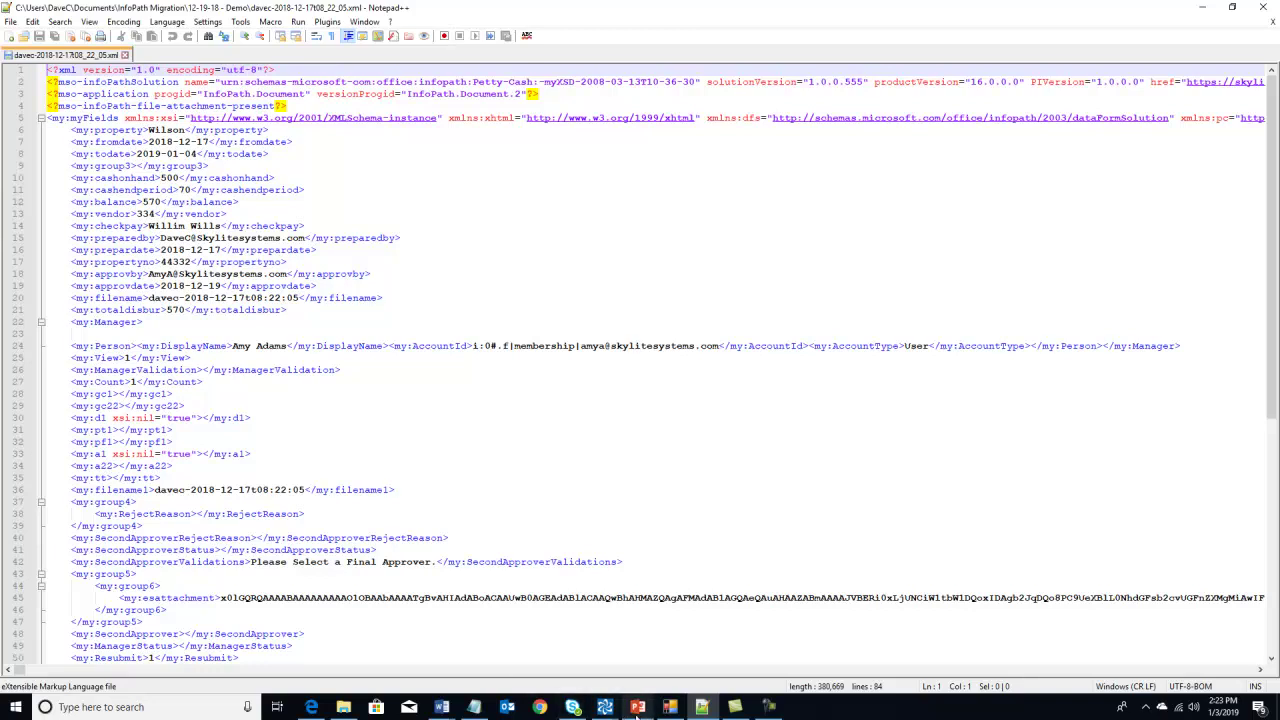
Switch back to i2pExpress, export the Petty Cash library's data to Petty2.csv, and look through the exported columns in Excel.
{"action": "mouse_move", "coordinate": [604, 710]}
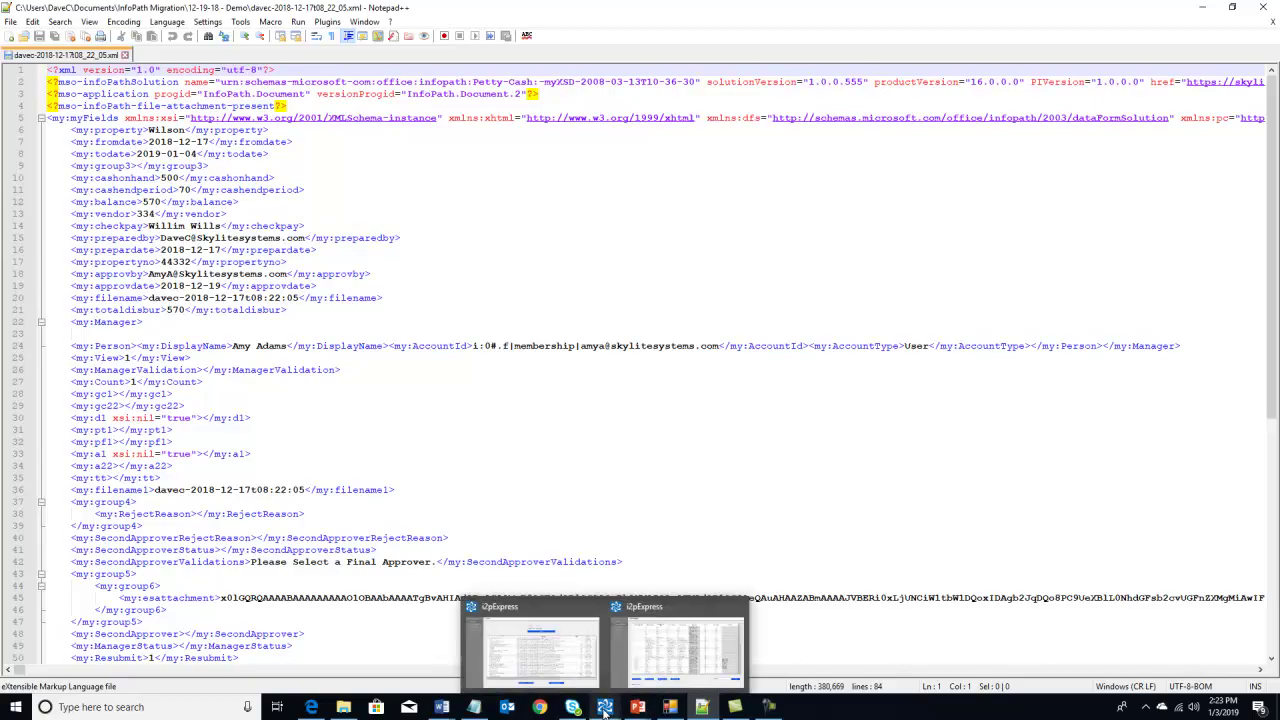
{"action": "left_click", "coordinate": [677, 650]}
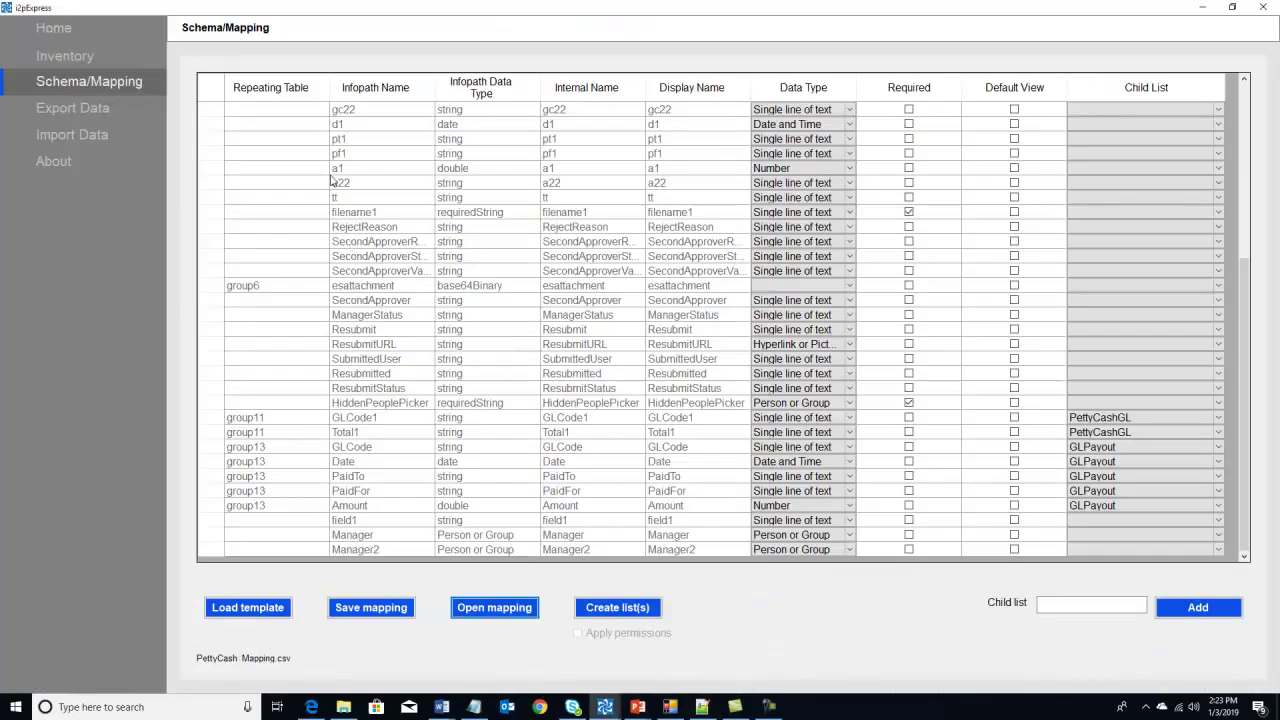
{"action": "left_click", "coordinate": [62, 107]}
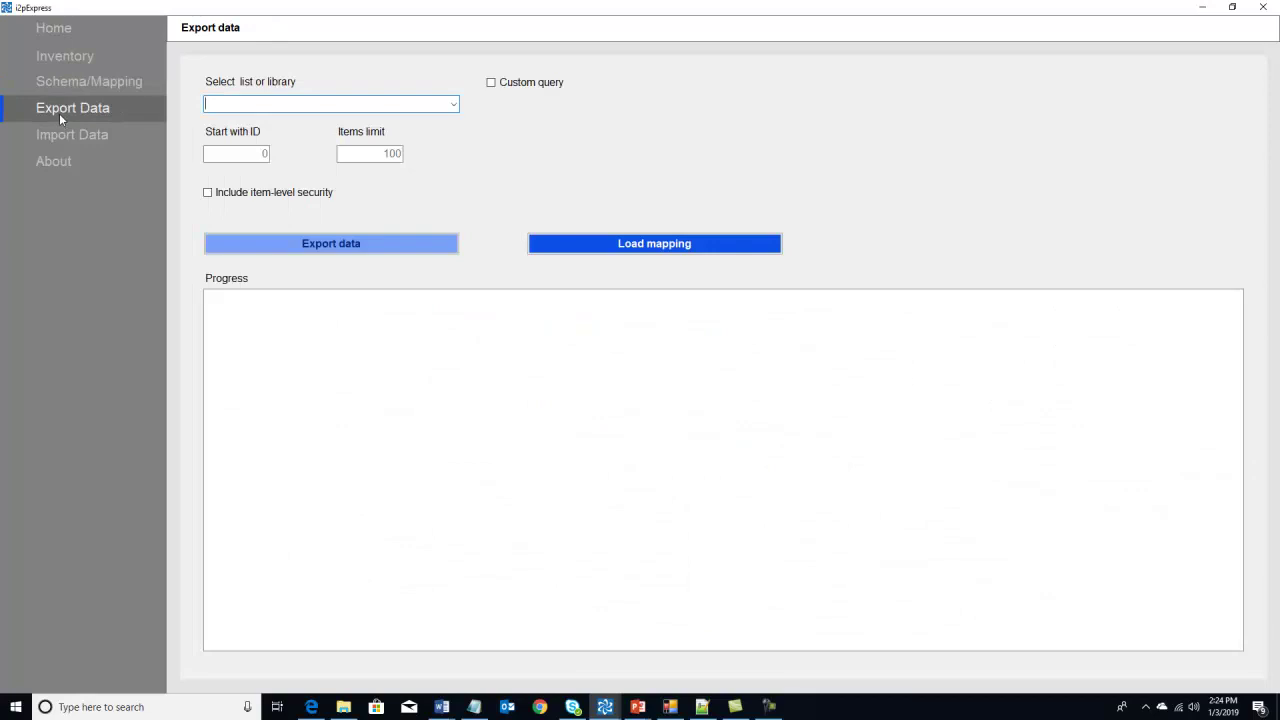
{"action": "left_click", "coordinate": [454, 104]}
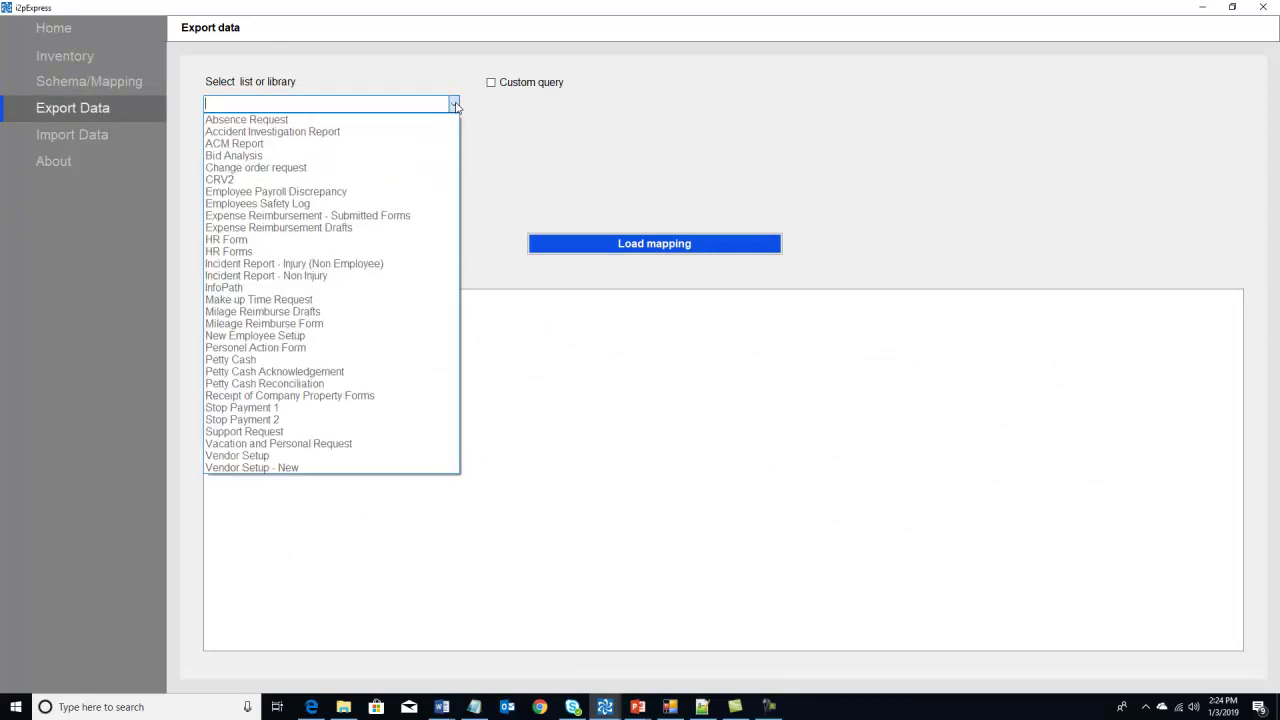
{"action": "left_click", "coordinate": [243, 363]}
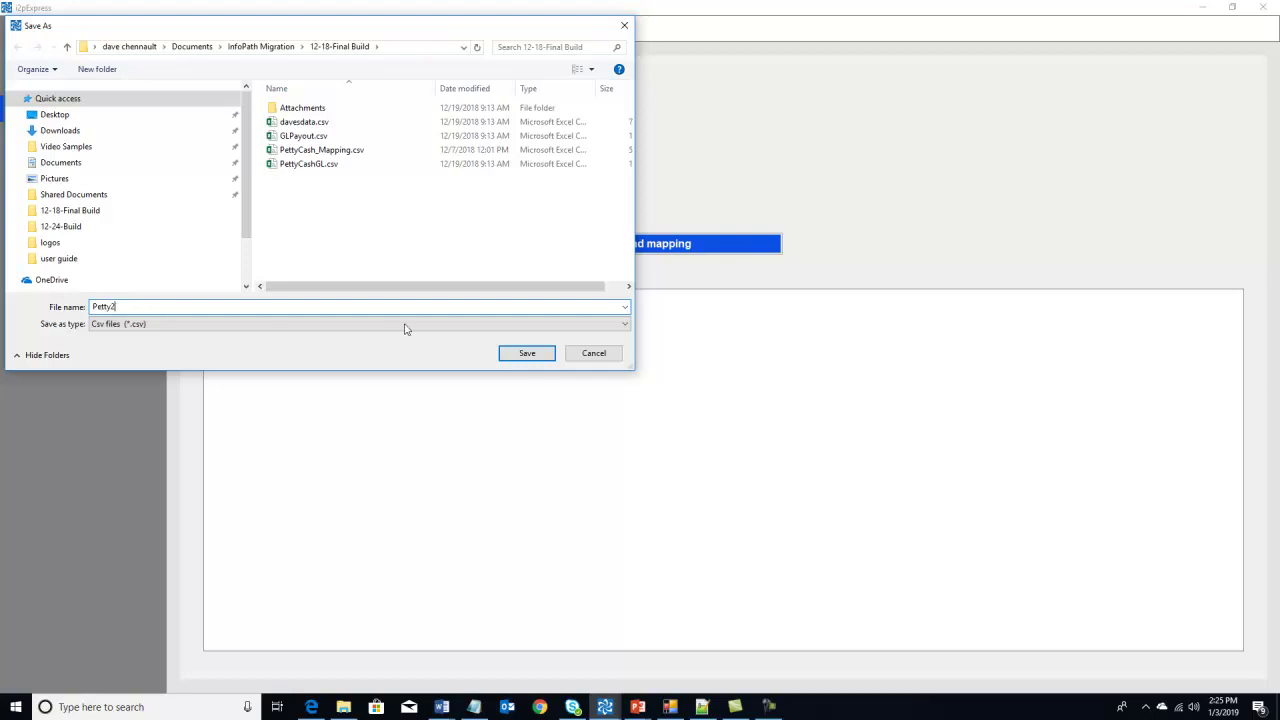
{"action": "left_click", "coordinate": [526, 355]}
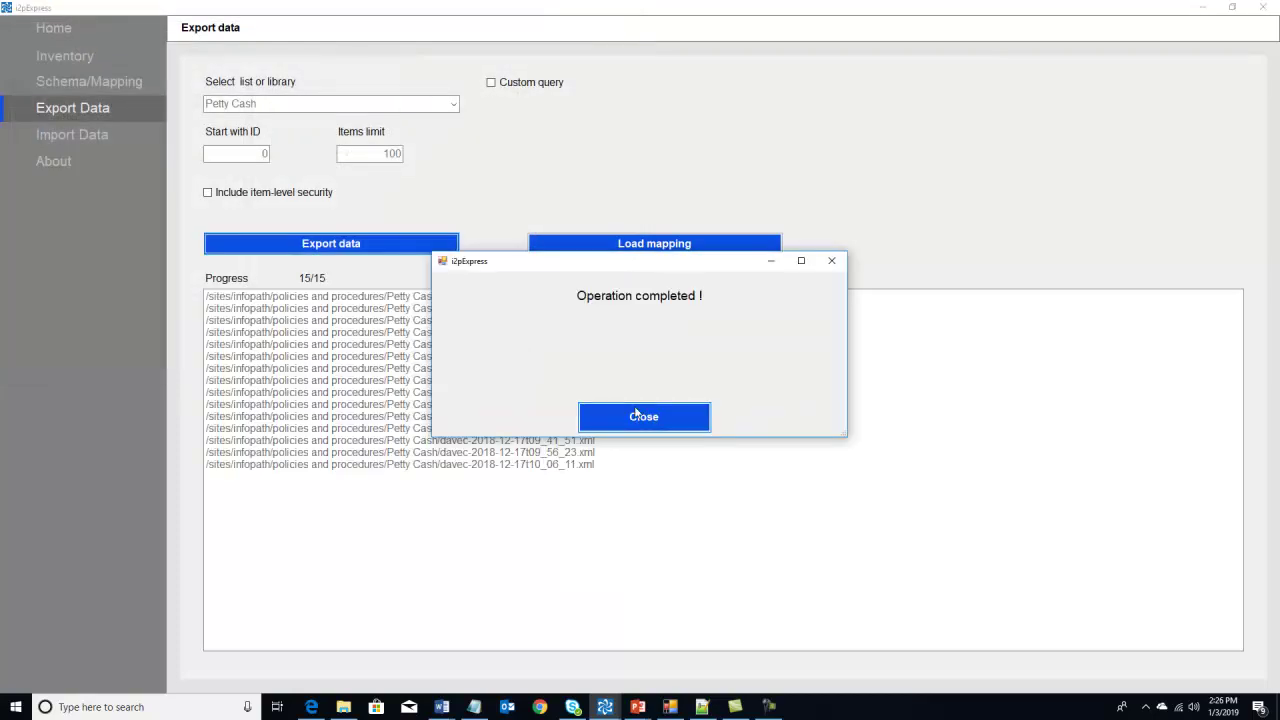
{"action": "left_click", "coordinate": [642, 417]}
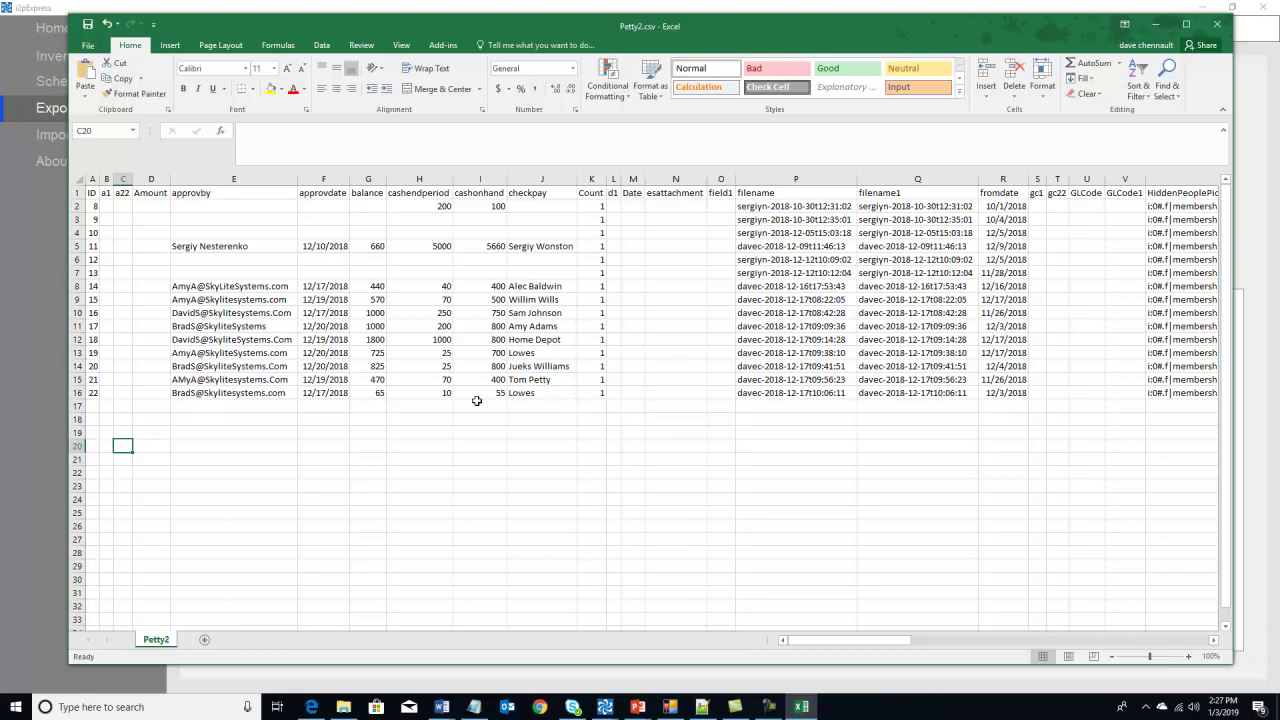
{"action": "left_click_drag", "start_coordinate": [893, 647], "coordinate": [1086, 603]}
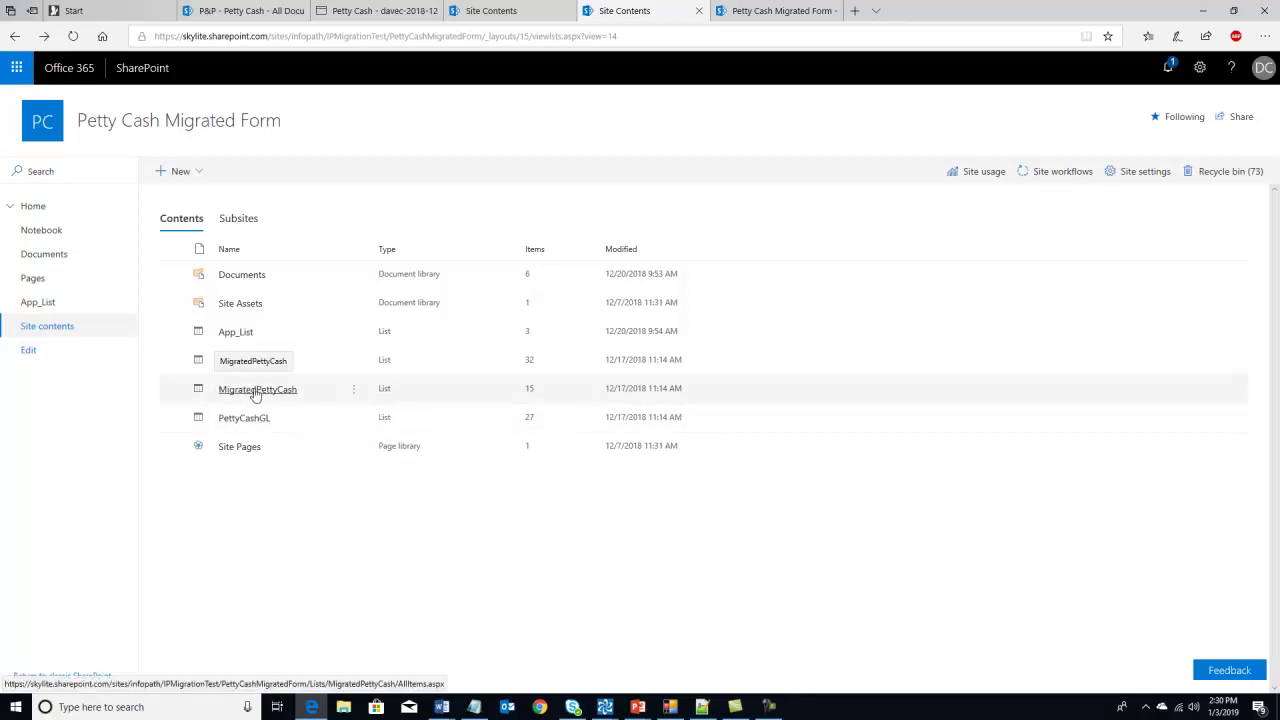
Open the 2018-12-17t08:22:05 item in SharePoint's MigratedPettyCash list and compare the migrated form with the original InfoPath form.
{"action": "left_click", "coordinate": [255, 389]}
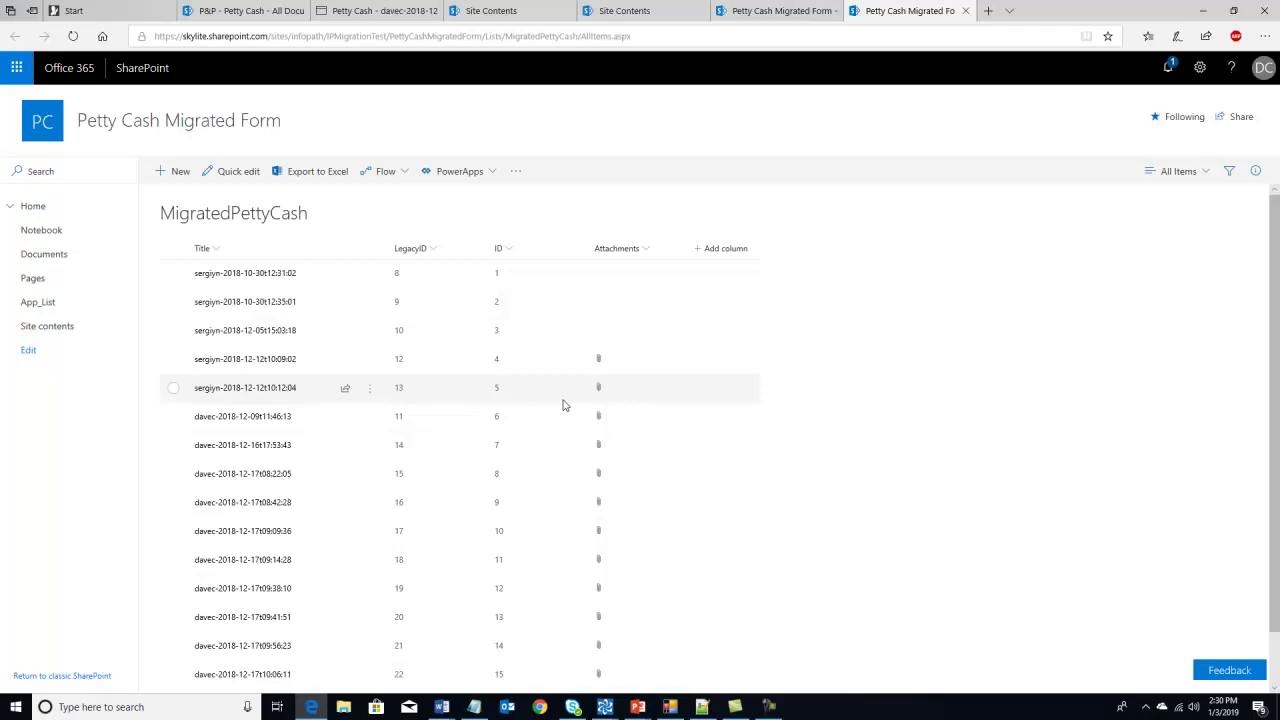
{"action": "key", "text": "ctrl+w"}
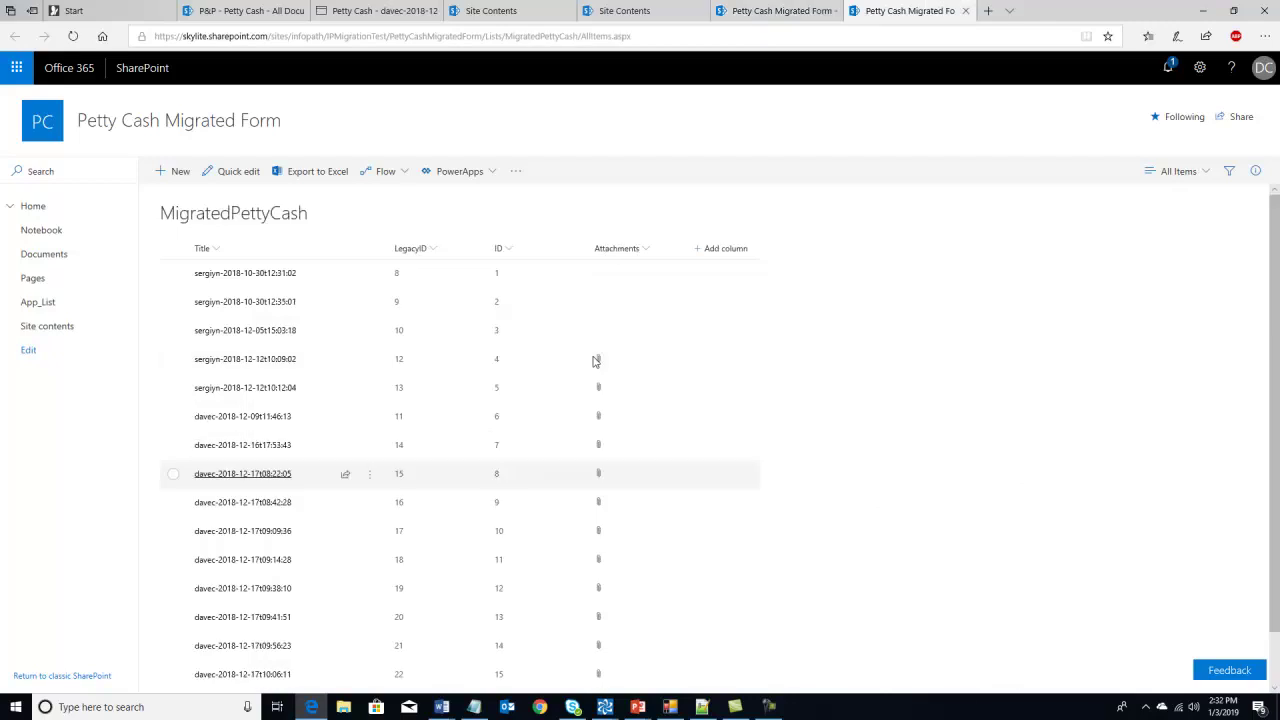
{"action": "left_click", "coordinate": [268, 482]}
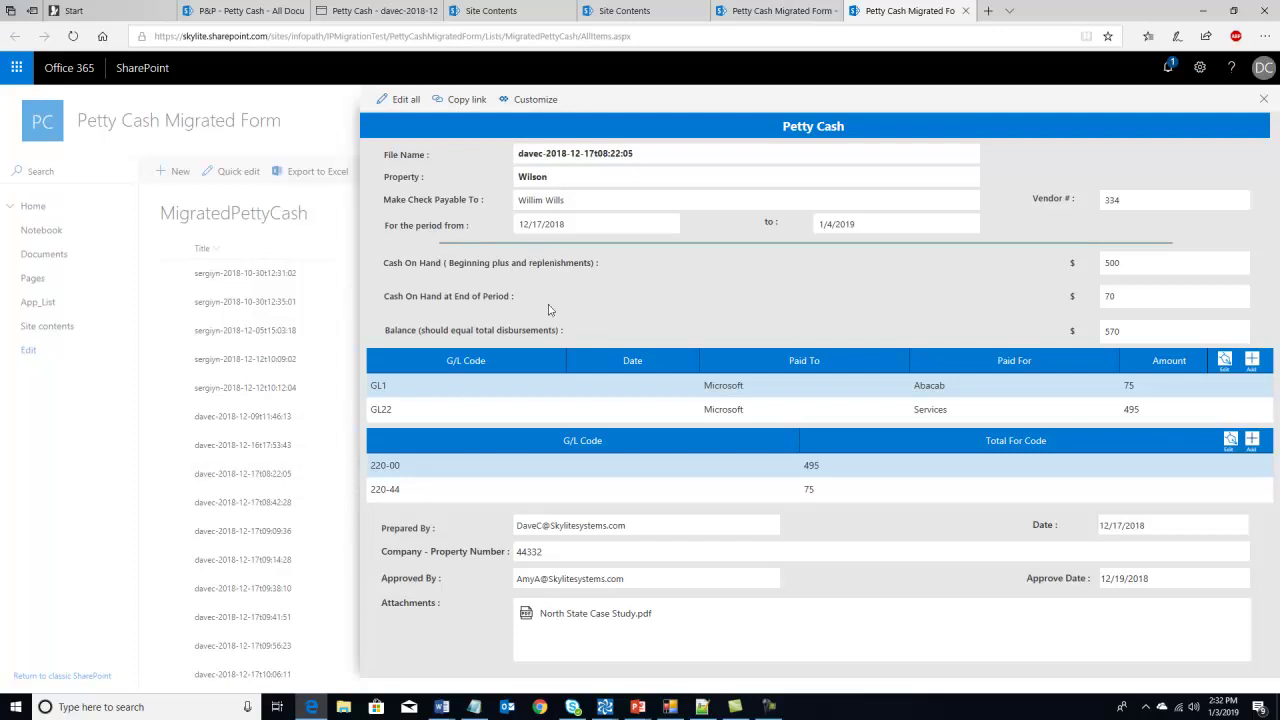
{"action": "left_click", "coordinate": [565, 400]}
{"action": "left_click", "coordinate": [358, 10]}
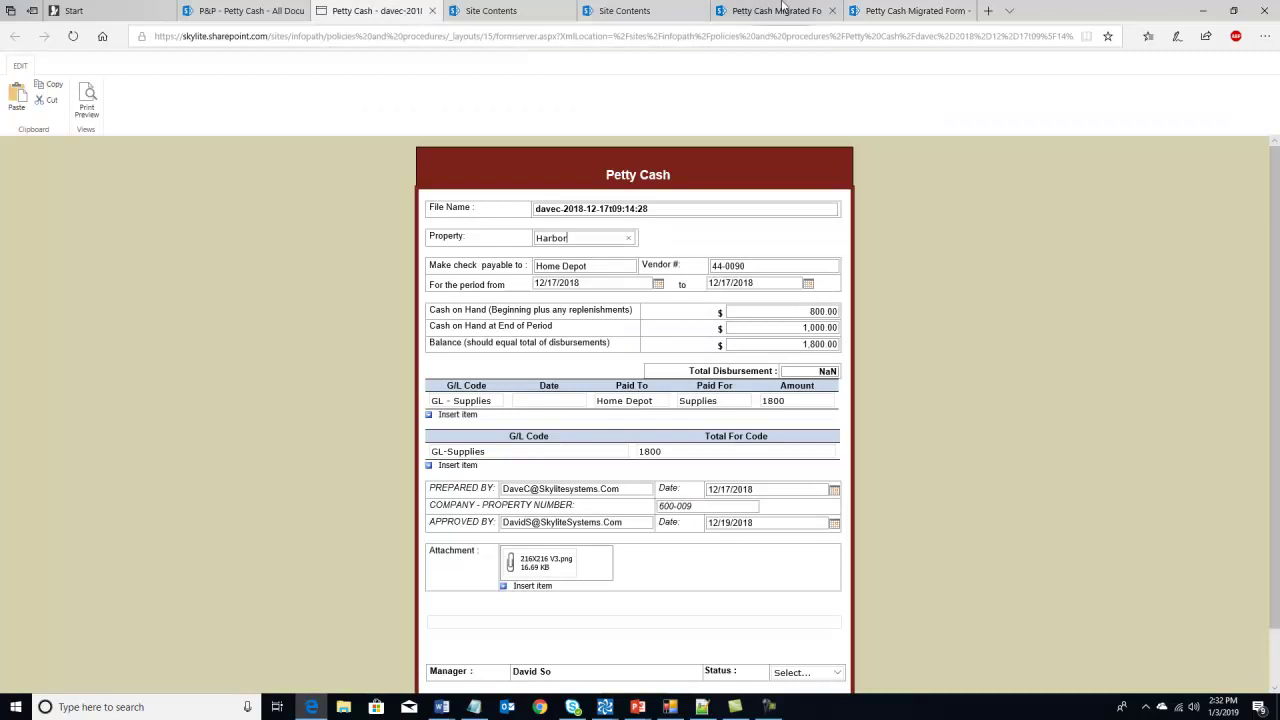
{"action": "left_click", "coordinate": [942, 12]}
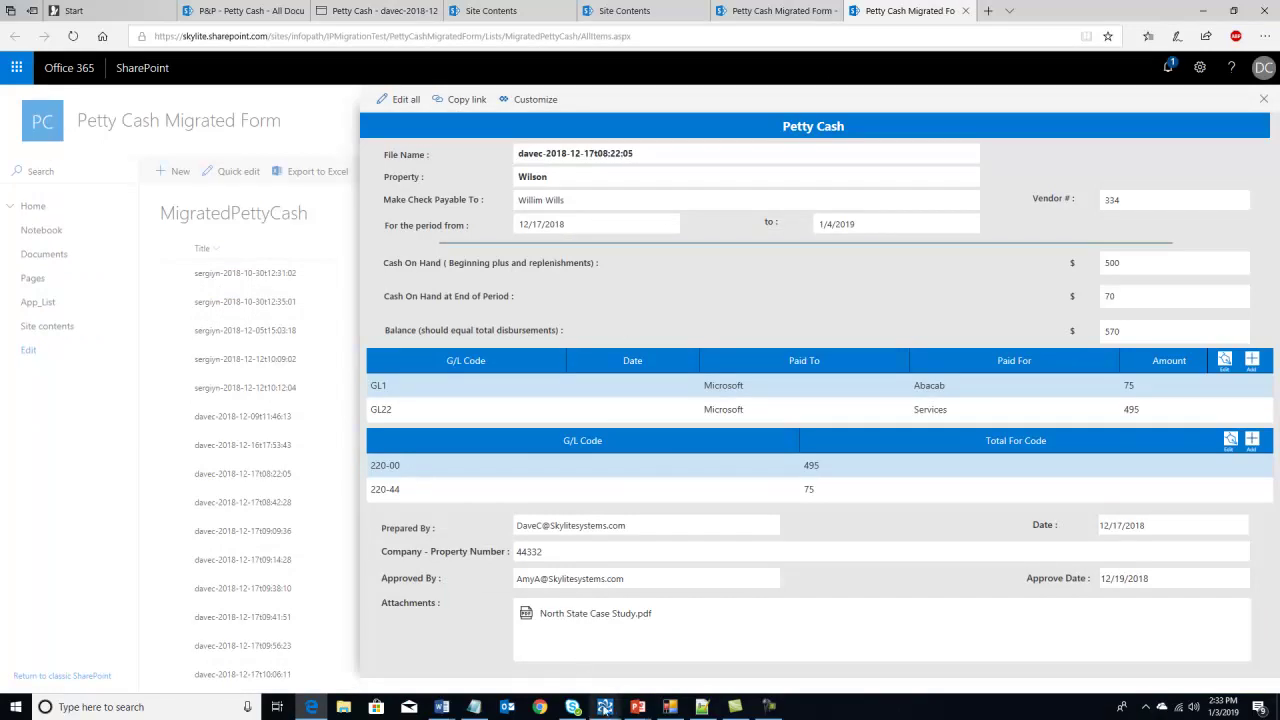
Switch to the i2pExpress window used for importing data and view its version and support information.
{"action": "mouse_move", "coordinate": [604, 708]}
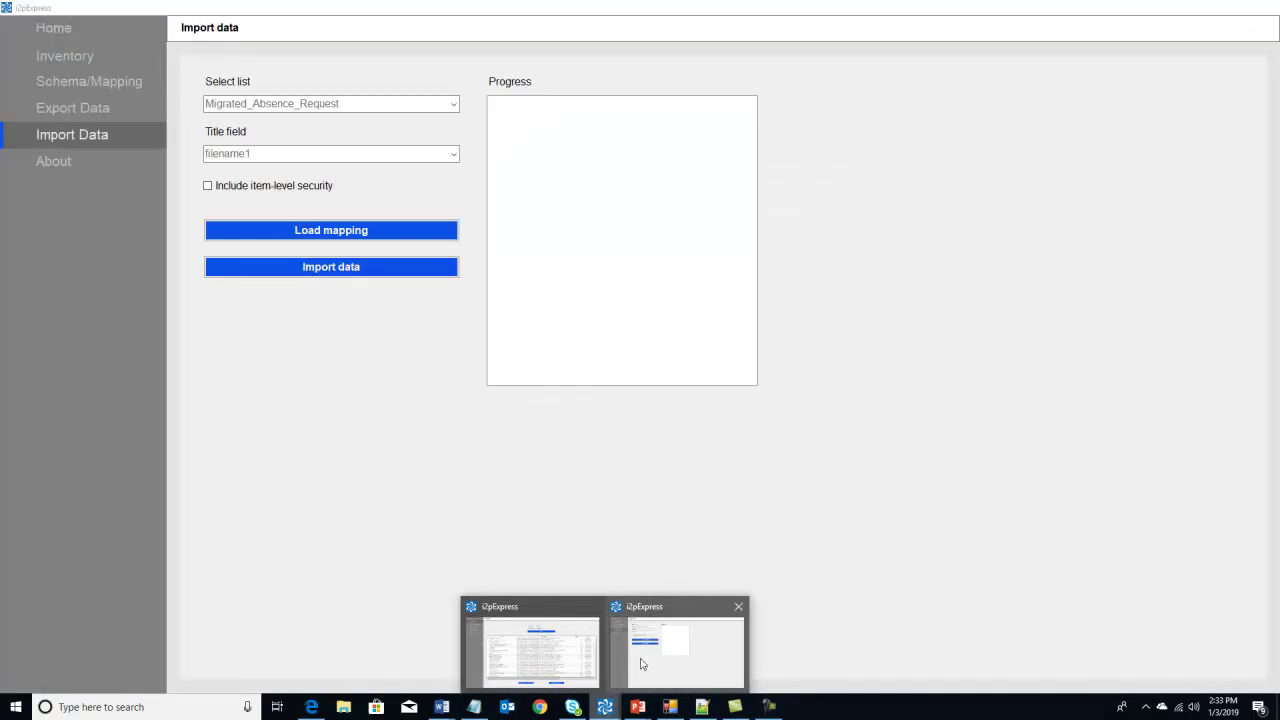
{"action": "left_click", "coordinate": [642, 664]}
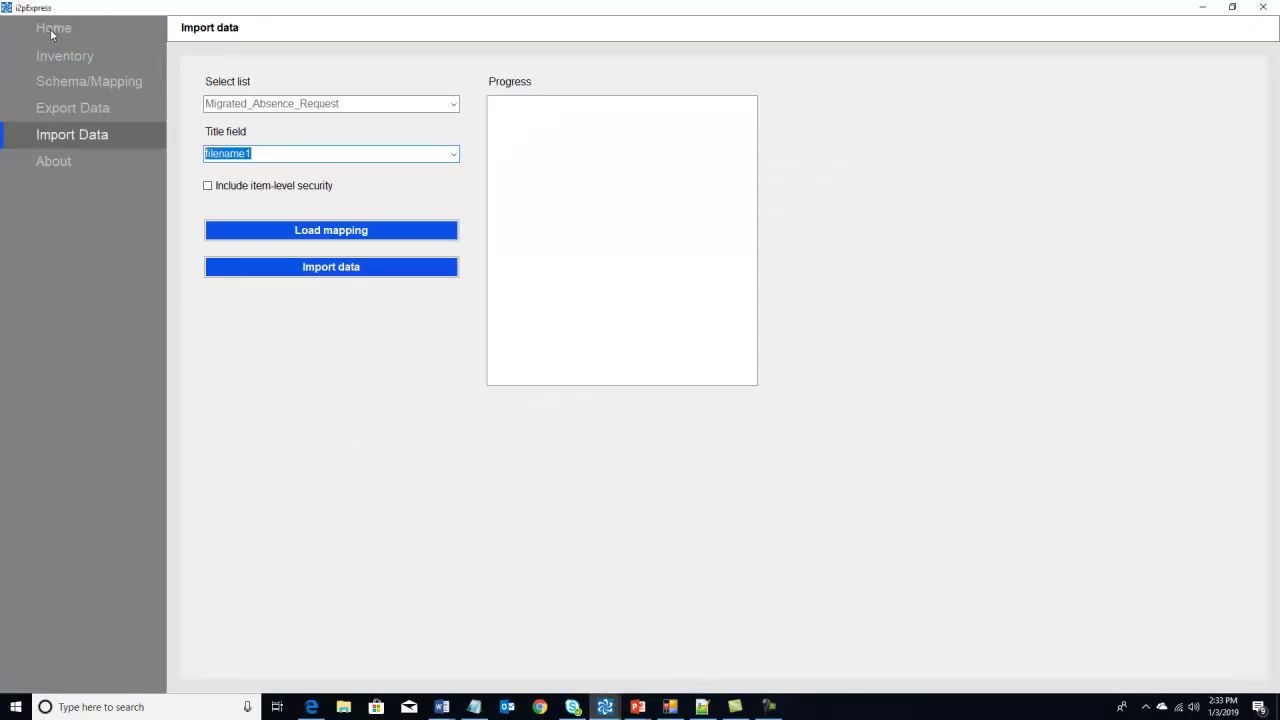
{"action": "left_click", "coordinate": [55, 161]}
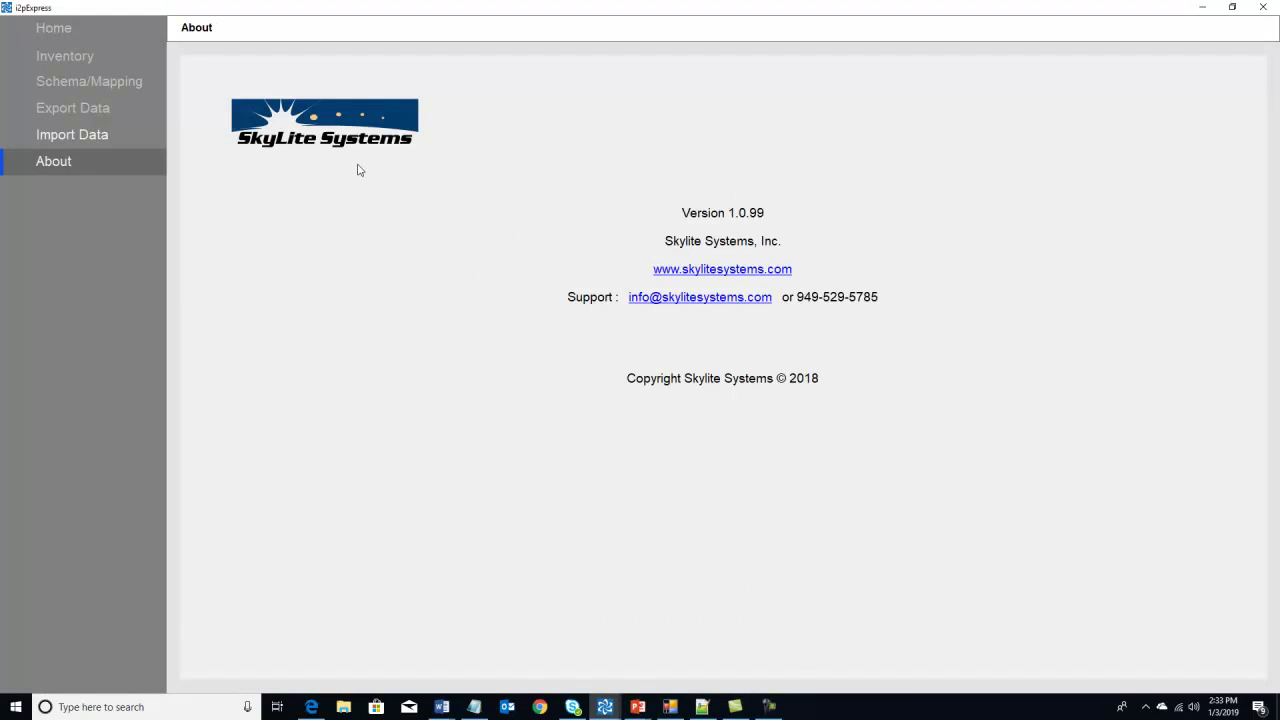